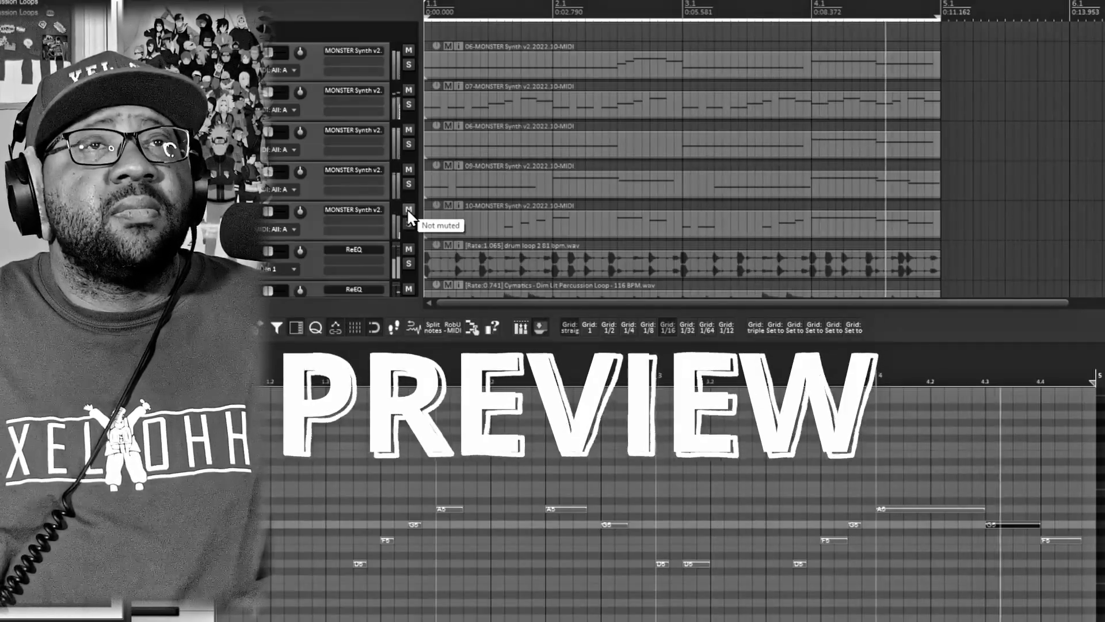
Step: Mute the Monster Synth MIDI tracks 10 and 9 during playback
left_click(409, 210)
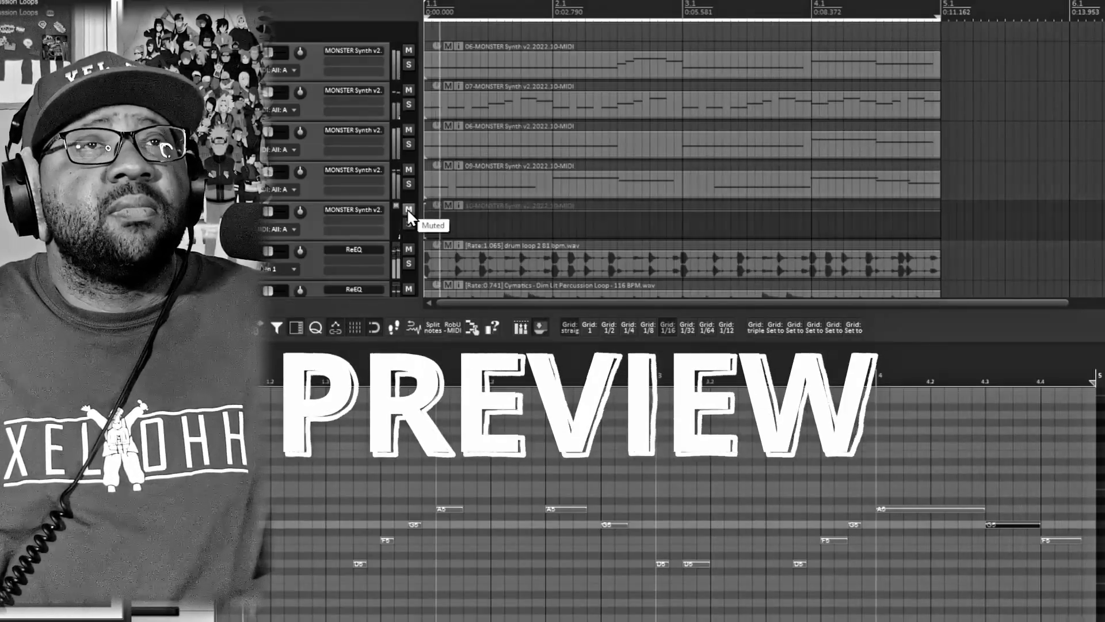
left_click(409, 169)
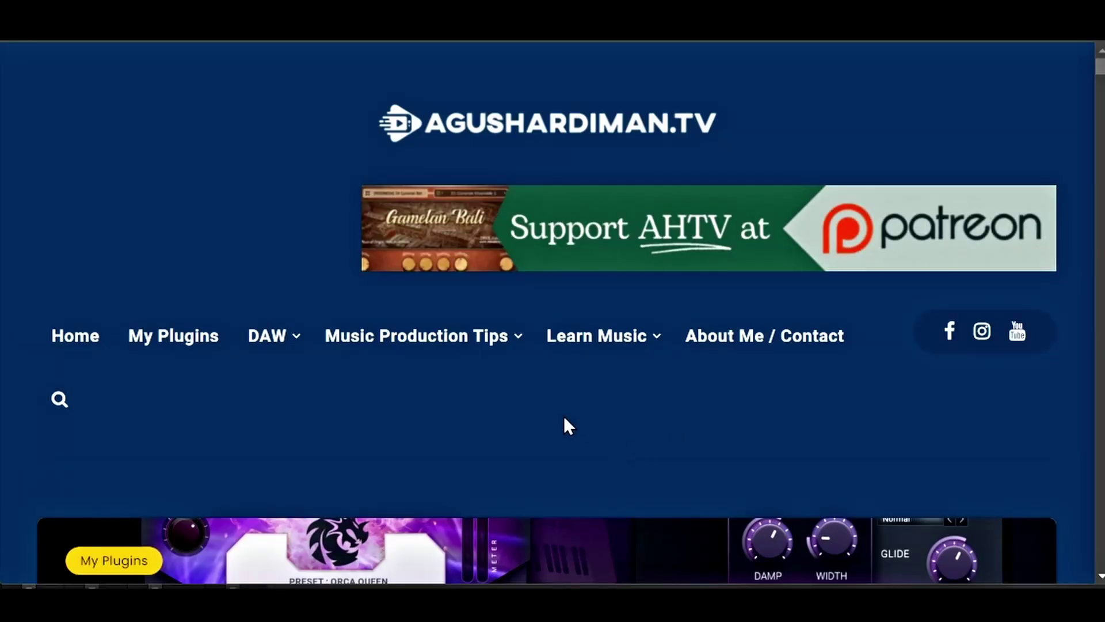
Step: Scroll the MONSTER Synth v2.2022.10 page past the skins and Mac download links to section 2, Unzip
scroll(565, 424, "down", 5)
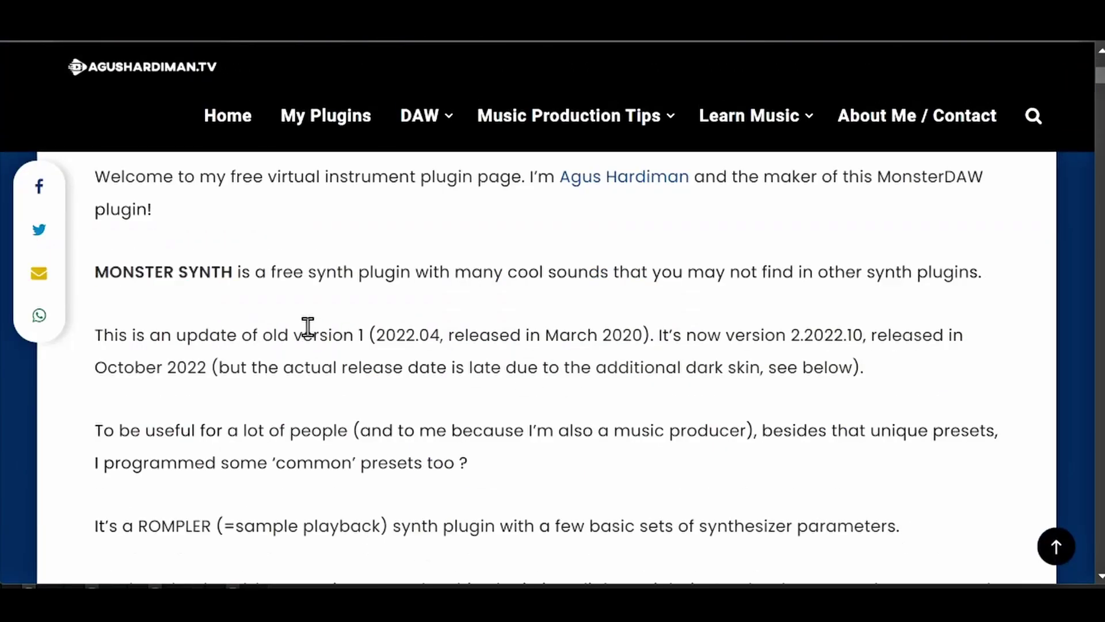
scroll(583, 278, "down", 12)
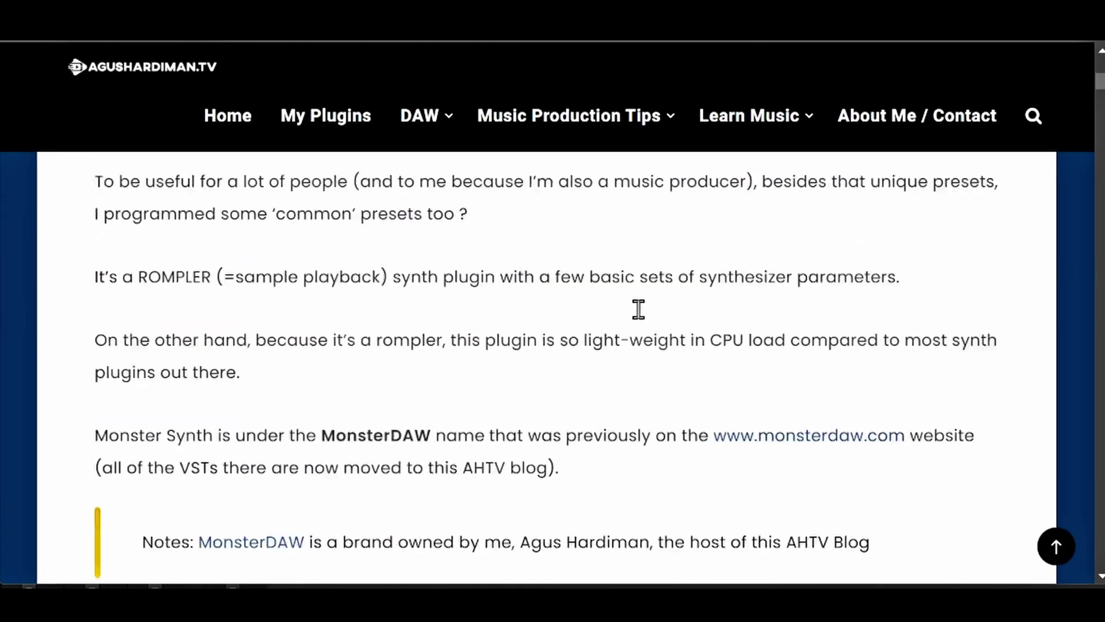
scroll(659, 315, "down", 15)
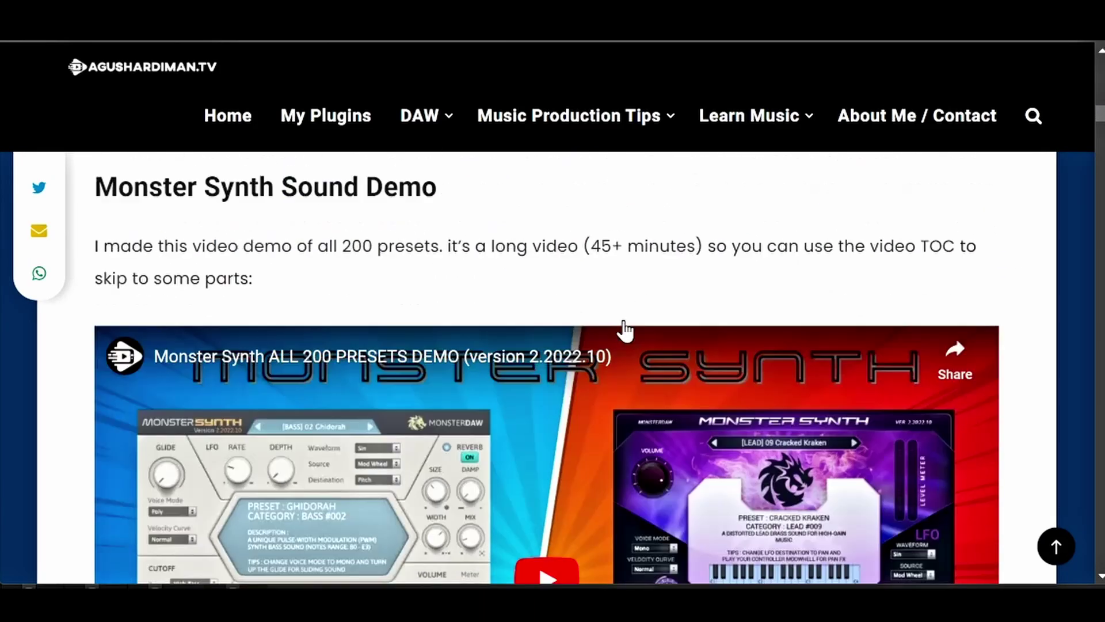
scroll(588, 332, "down", 12)
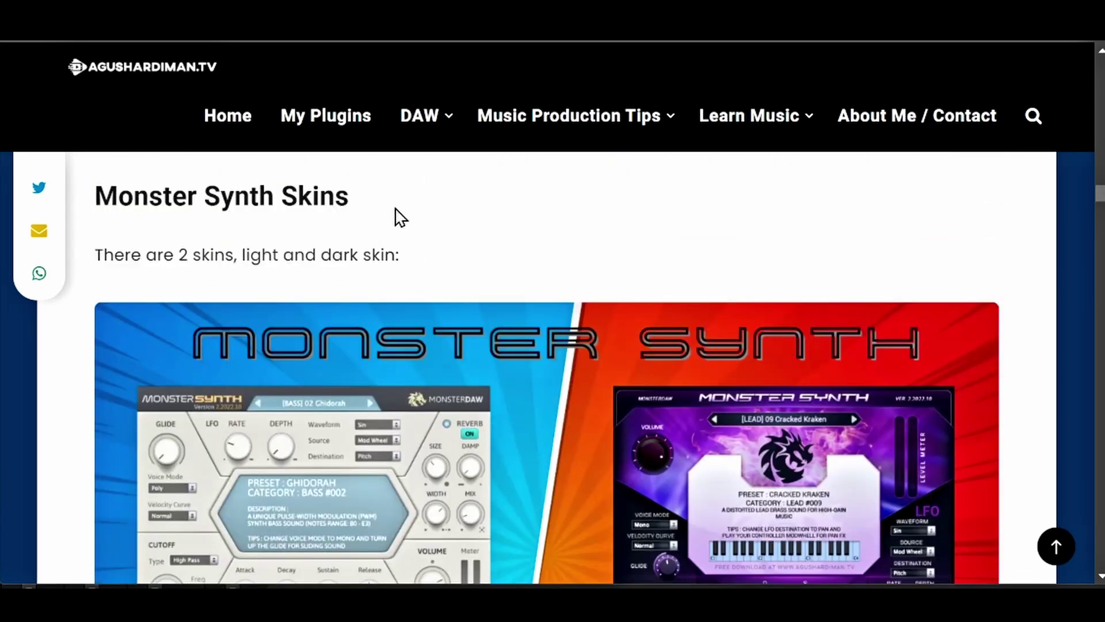
scroll(556, 357, "down", 3)
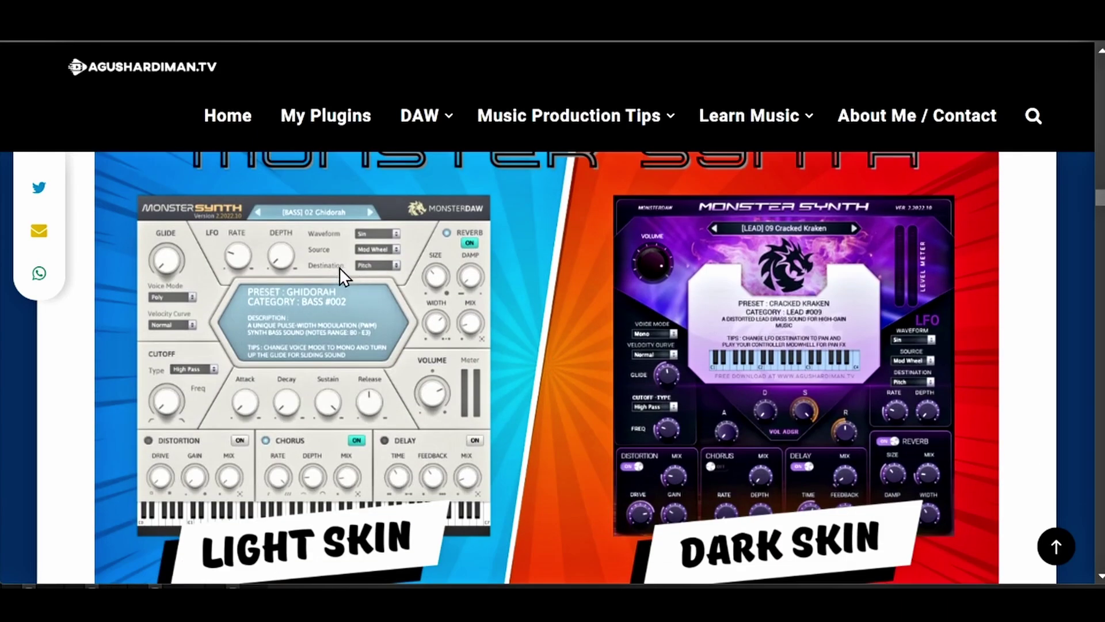
scroll(519, 290, "down", 8)
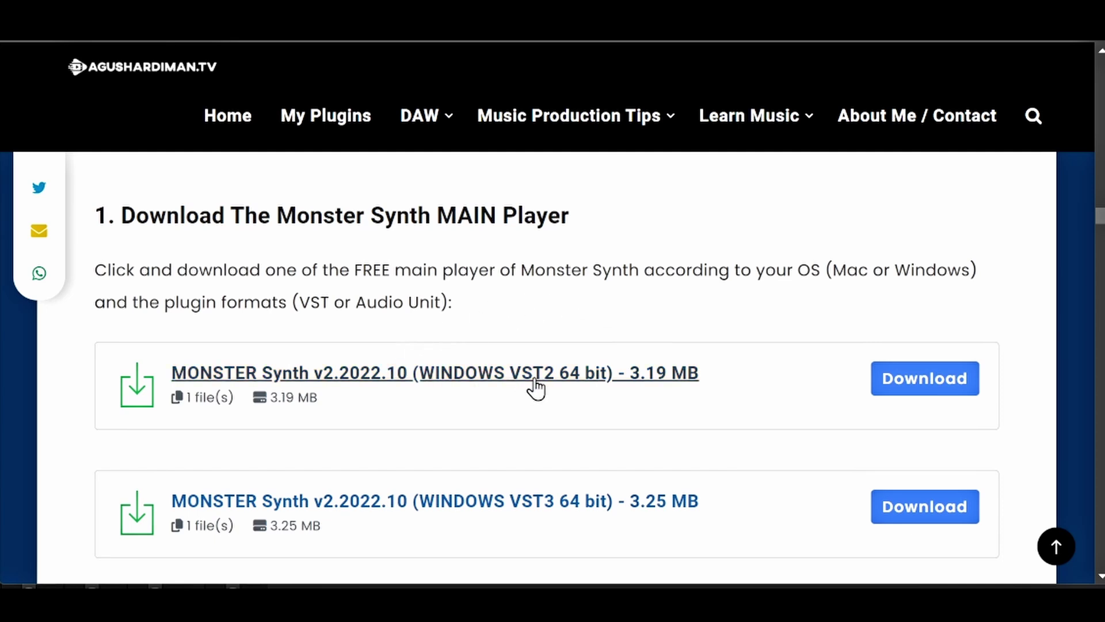
scroll(733, 360, "down", 2)
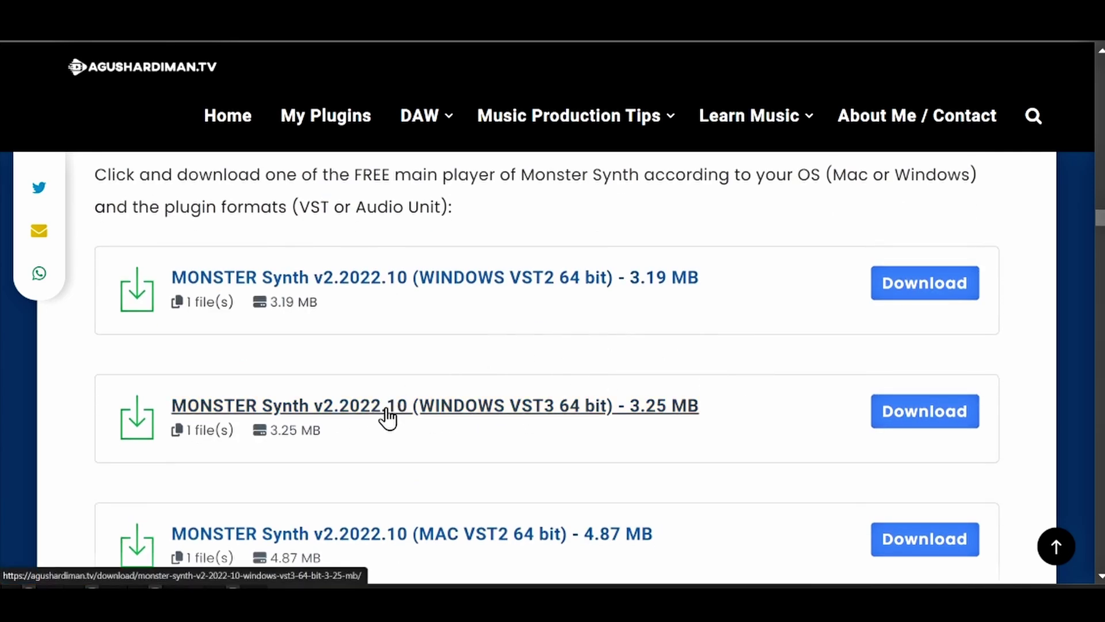
scroll(538, 340, "down", 12)
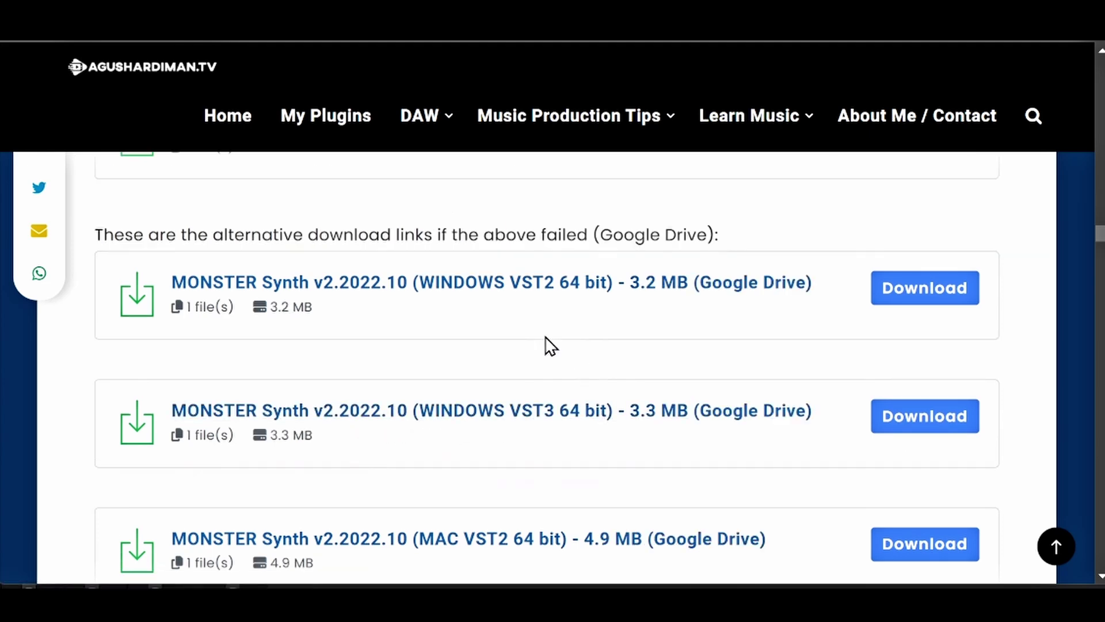
scroll(639, 360, "up", 10)
scroll(436, 348, "up", 3)
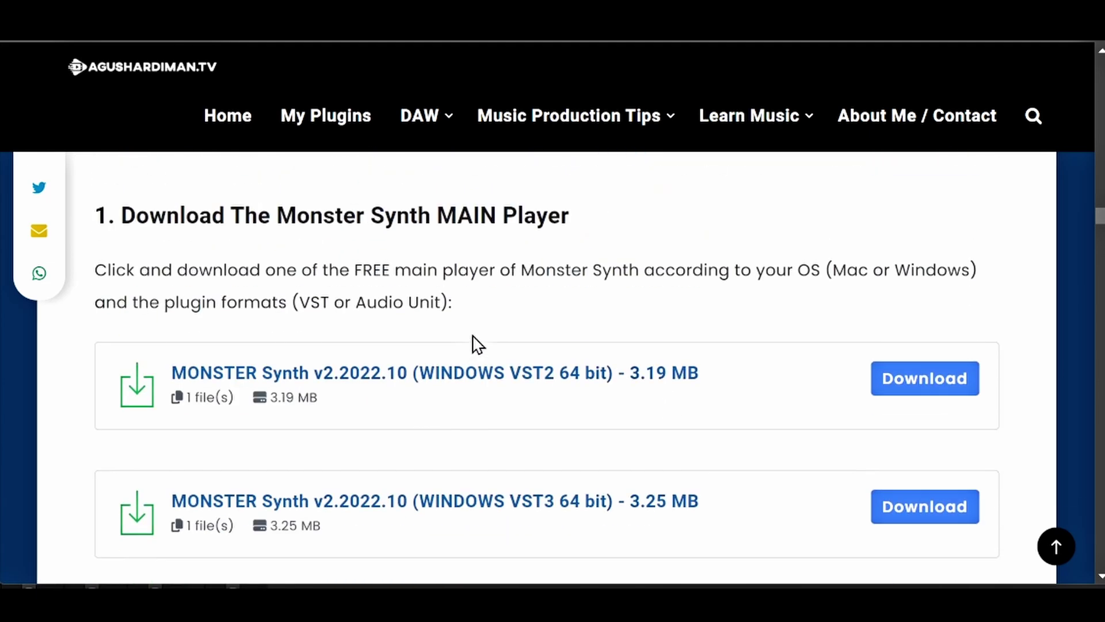
scroll(737, 389, "down", 10)
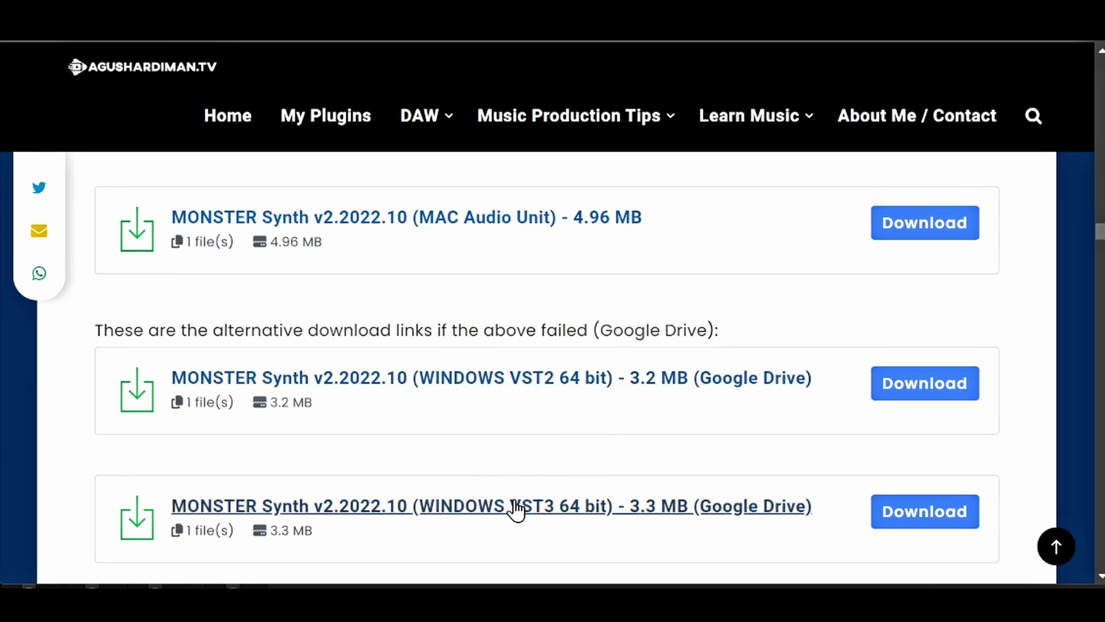
scroll(639, 426, "down", 3)
scroll(646, 426, "down", 8)
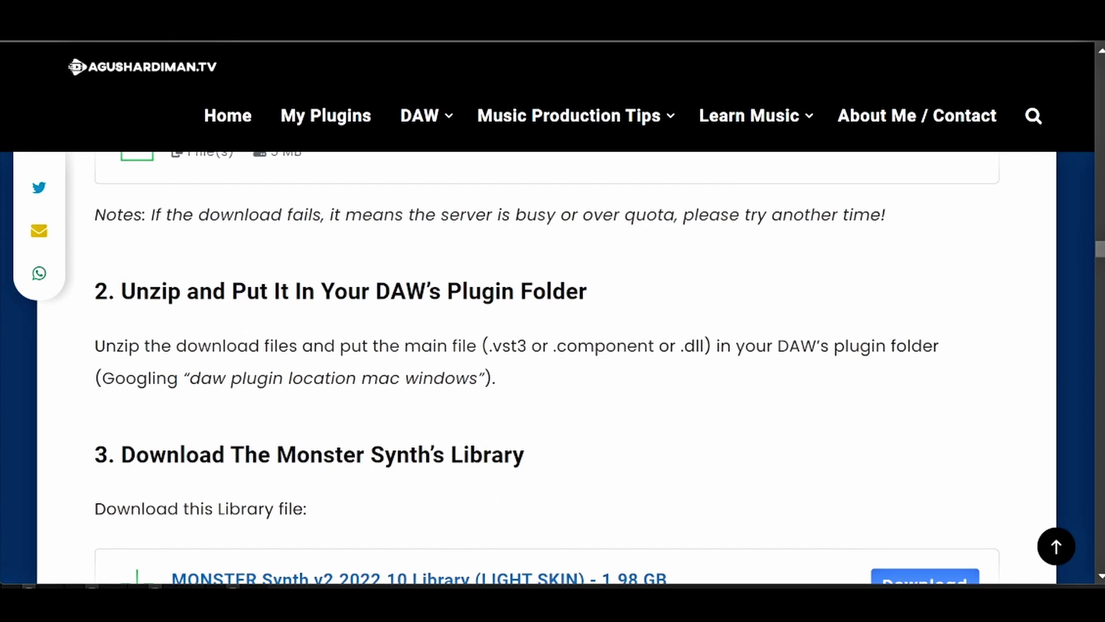
Step: Browse File Explorer to Program Files > Common Files > VST3
key("alt+Tab")
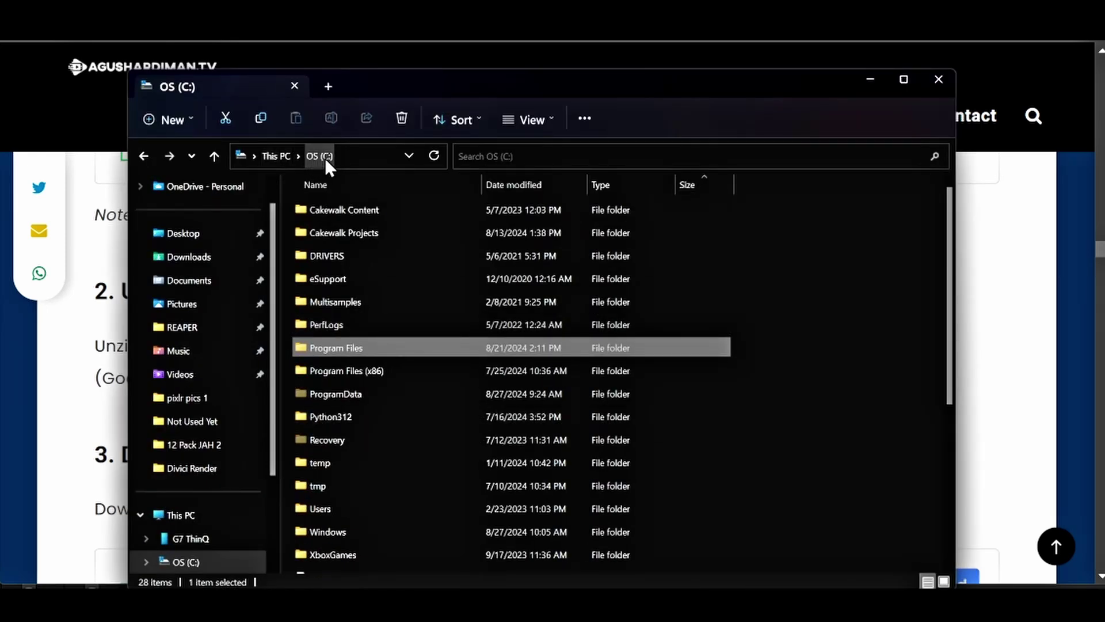
double_click(332, 349)
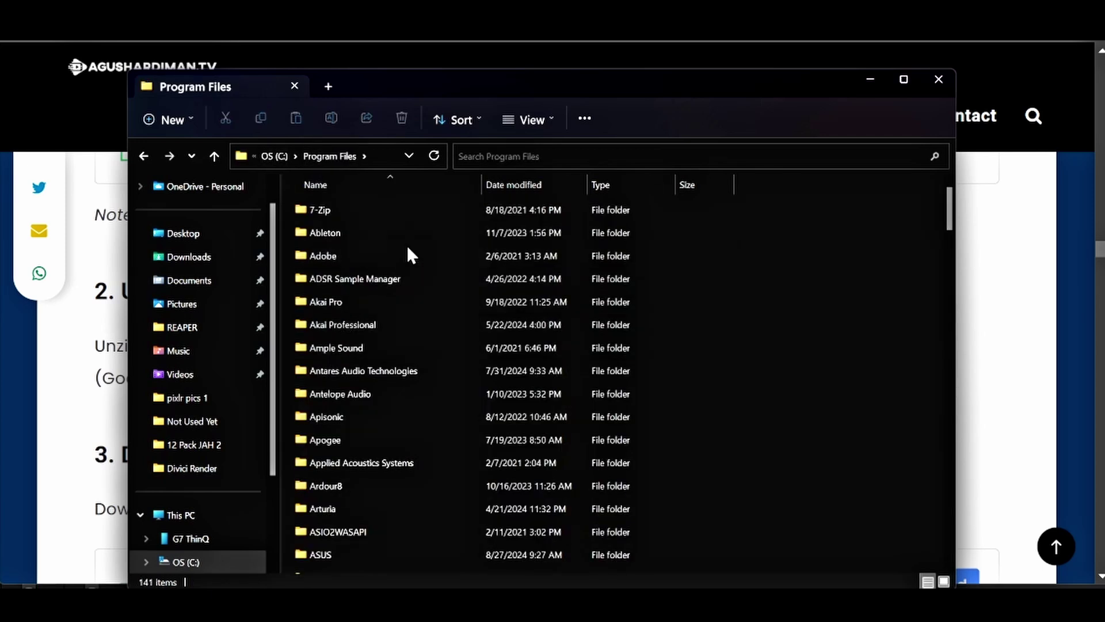
scroll(407, 244, "down", 7)
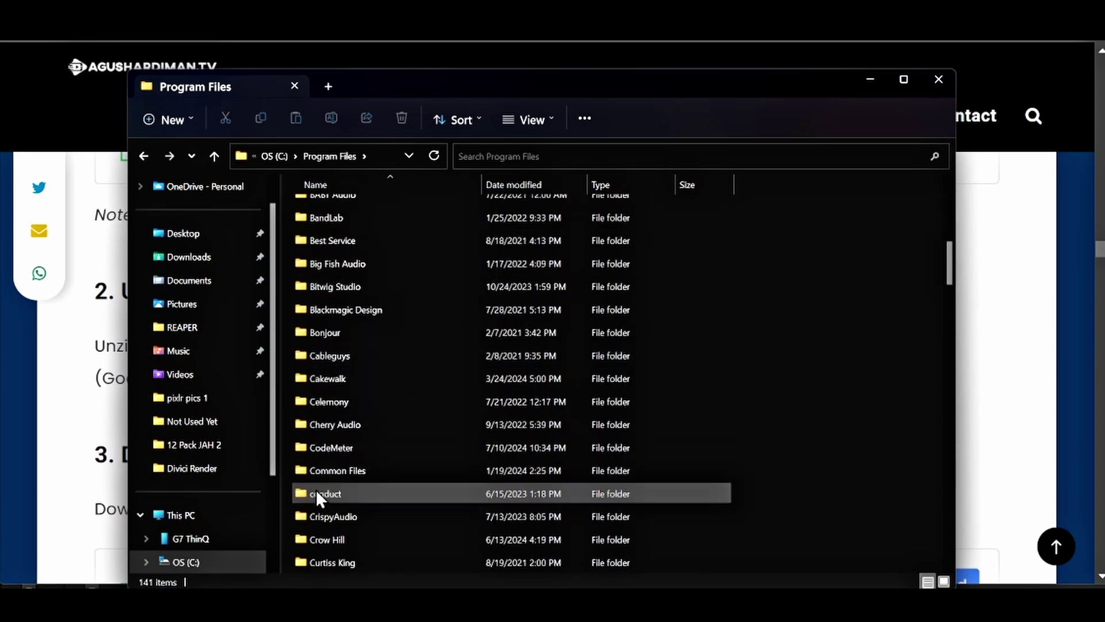
double_click(325, 471)
scroll(518, 368, "down", 2)
scroll(543, 358, "down", 2)
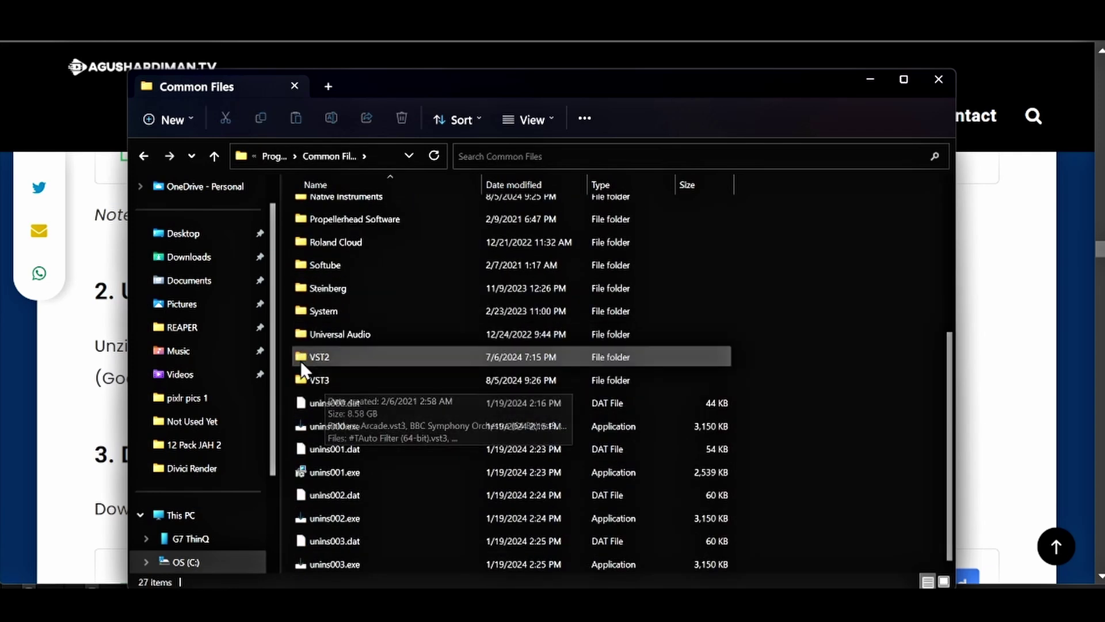
double_click(323, 378)
Step: Locate MONSTER Synth v2.2022.10.vst3 in the VST3 folder, then minimize Explorer
scroll(795, 397, "down", 20)
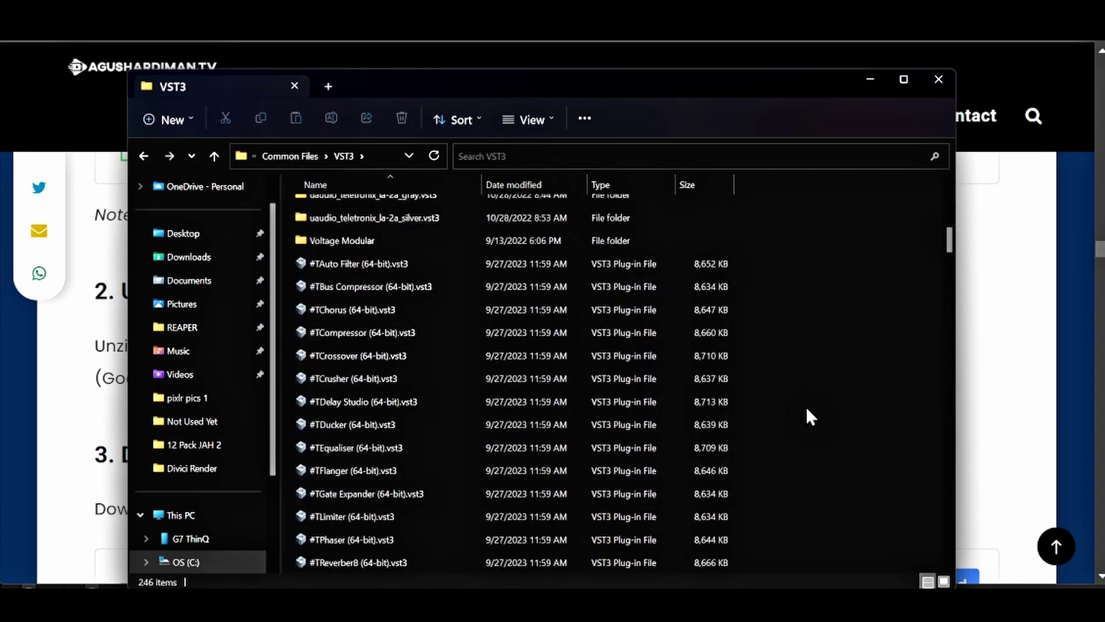
scroll(823, 433, "down", 15)
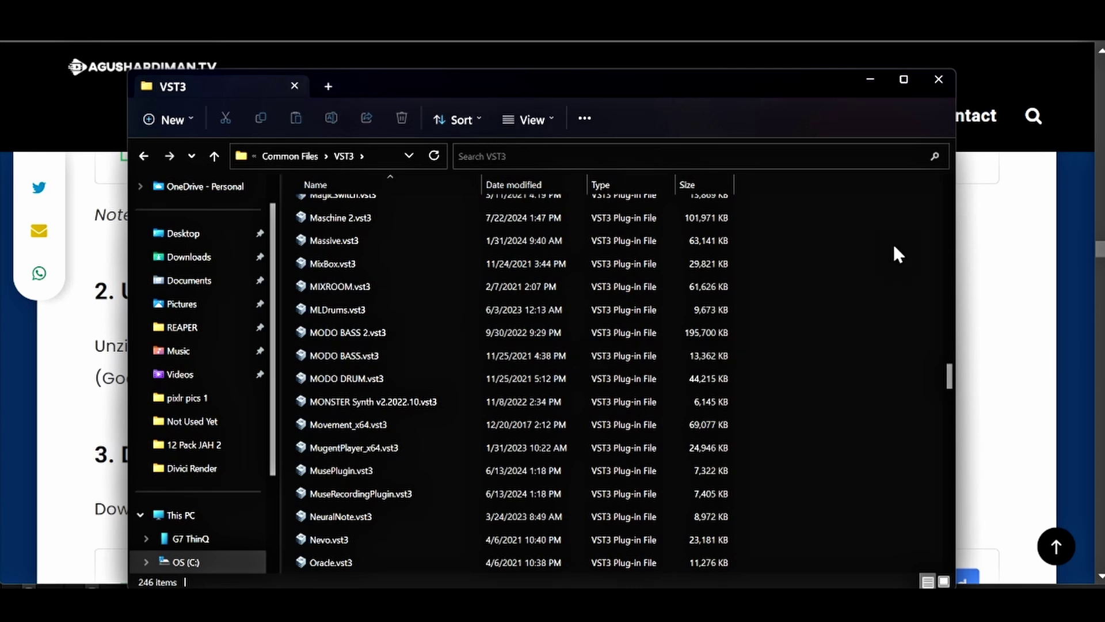
left_click(871, 81)
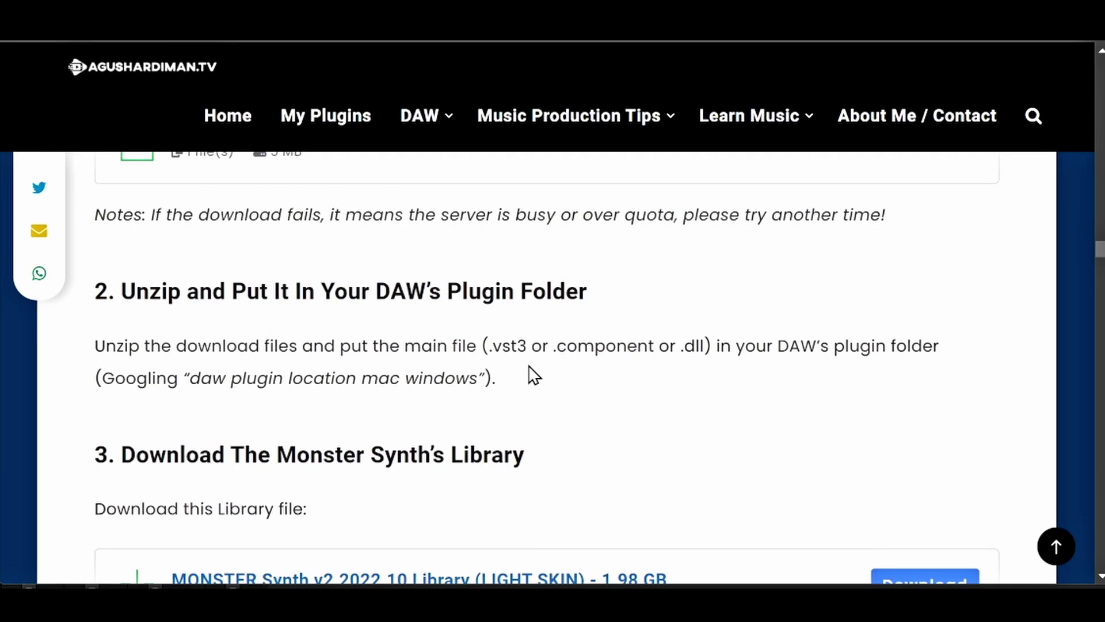
Step: Scroll the guide through section 3's library links to the 2.34 GB DARK SKIN download and unzip note
scroll(555, 384, "down", 3)
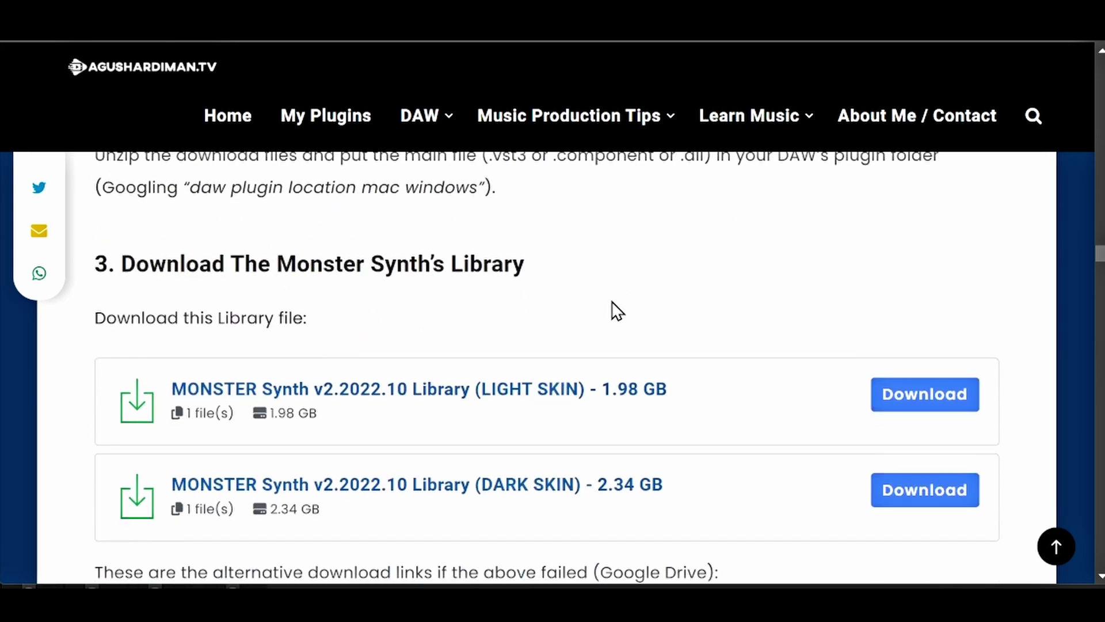
scroll(633, 308, "down", 2)
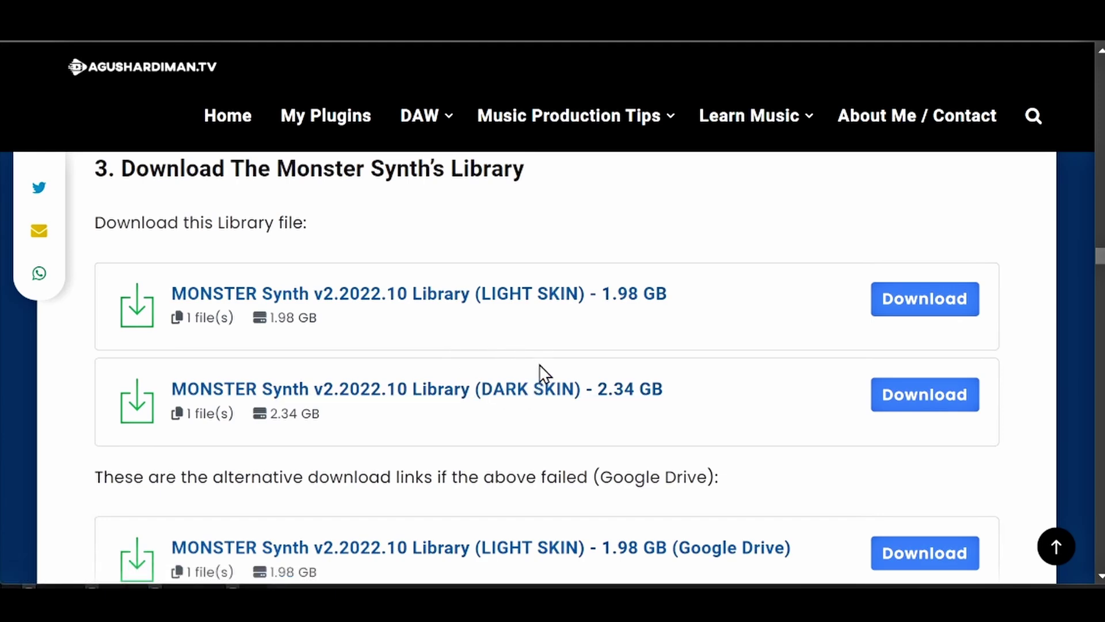
scroll(681, 383, "down", 5)
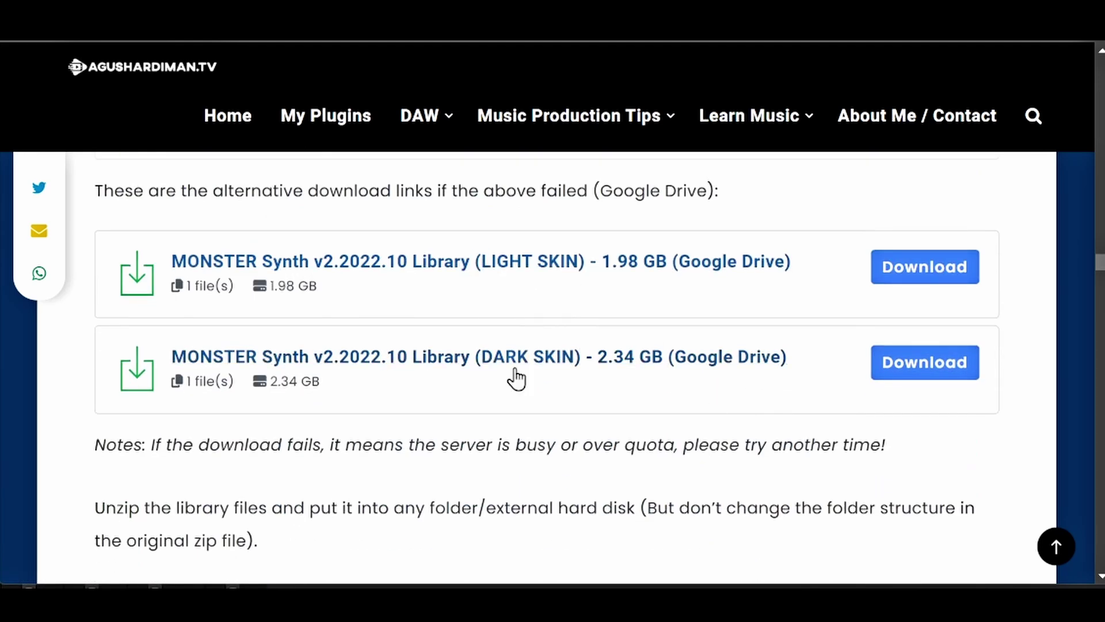
scroll(518, 432, "down", 3)
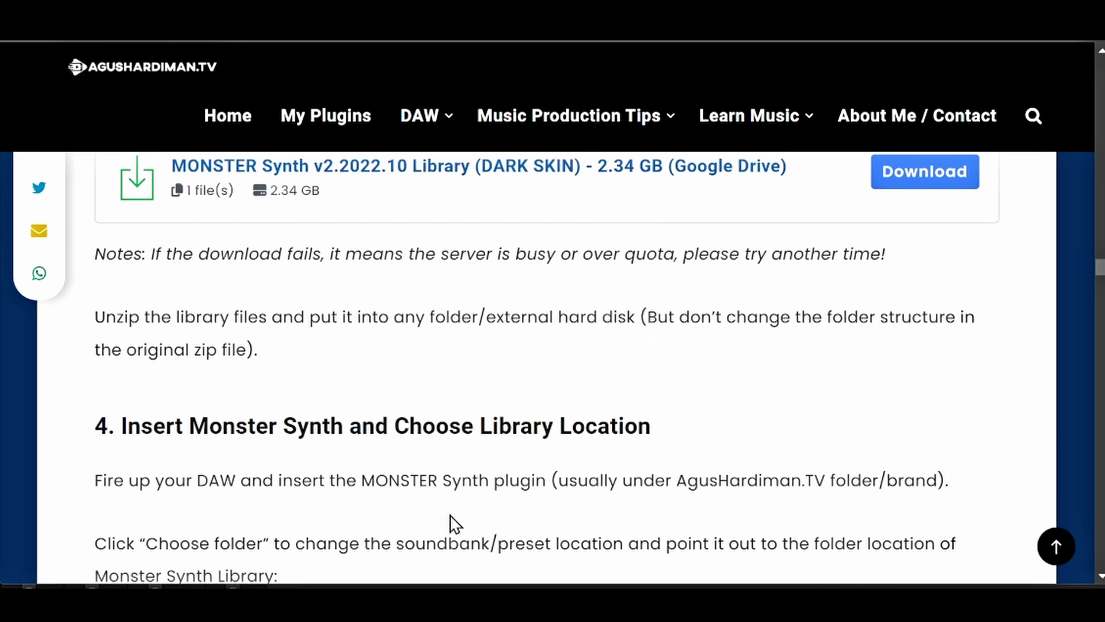
Step: Check the category subfolders in MONSTER Synth v2.2022.10 Library (DARK SKIN), then return to AUTOREWIND T1 DRIVE
key("alt+Tab")
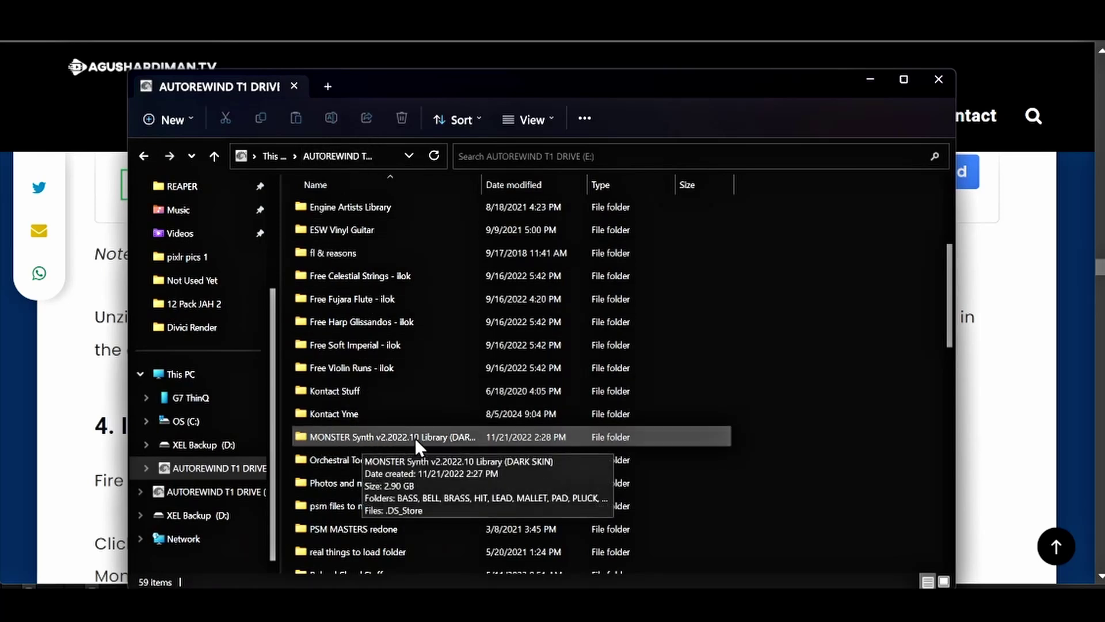
double_click(358, 437)
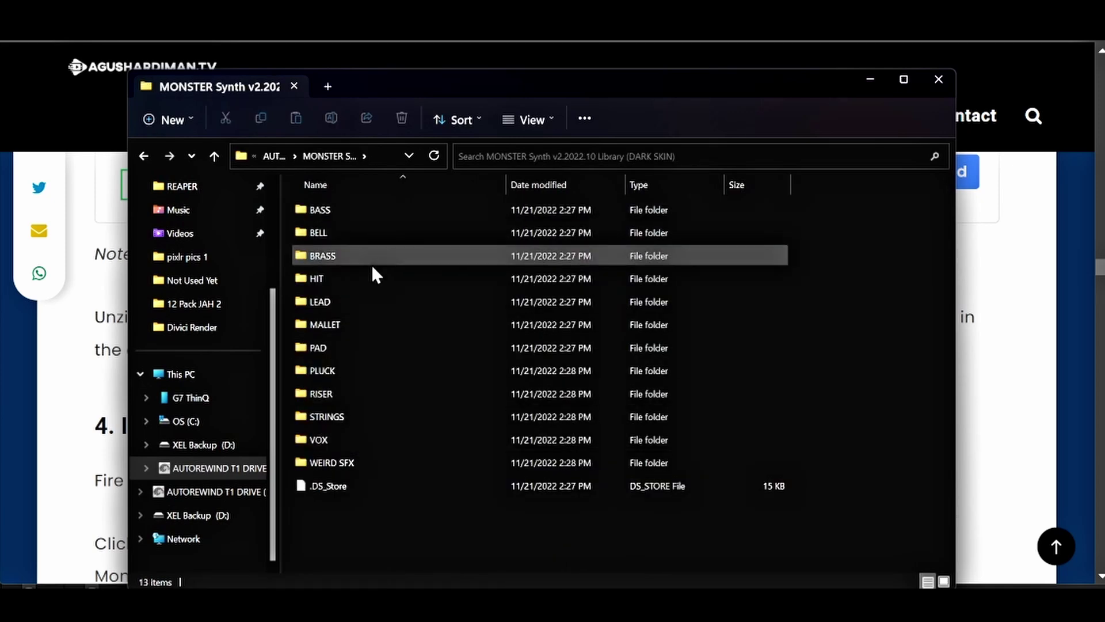
left_click(216, 156)
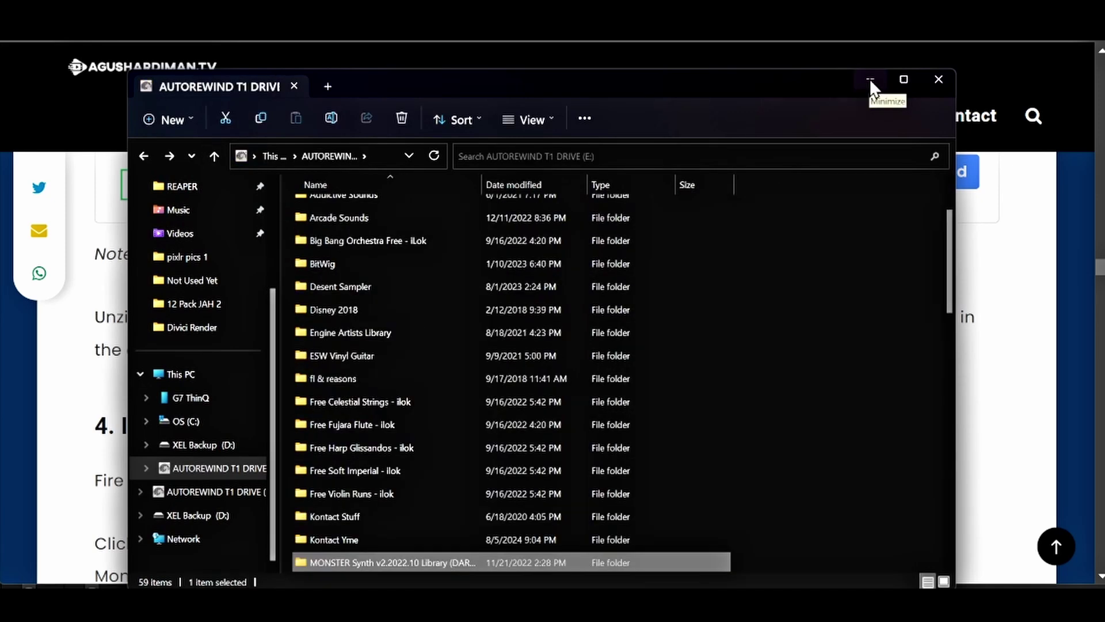
Step: Minimize Explorer and scroll the guide to the 'Choose folder' screenshot and '5. Play and Record!' heading
left_click(870, 78)
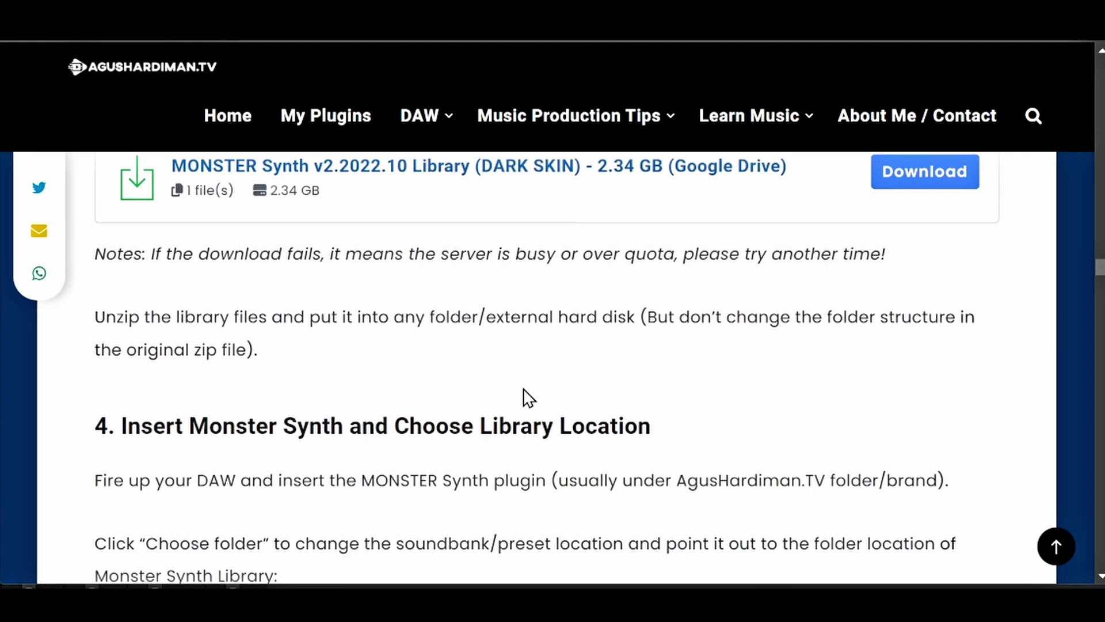
scroll(524, 392, "down", 2)
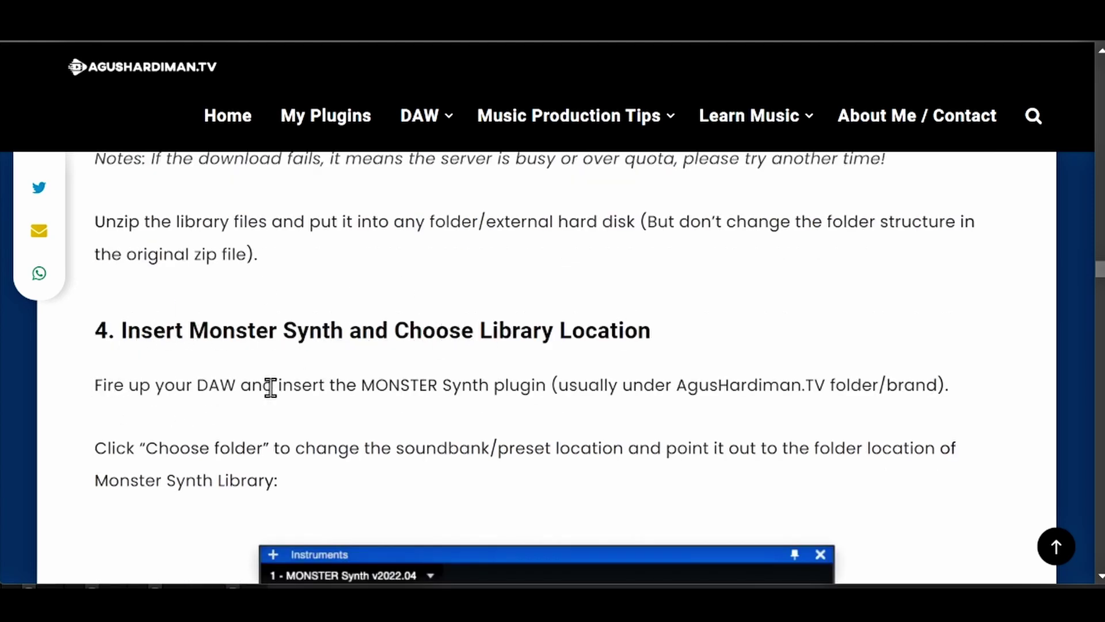
scroll(636, 420, "down", 4)
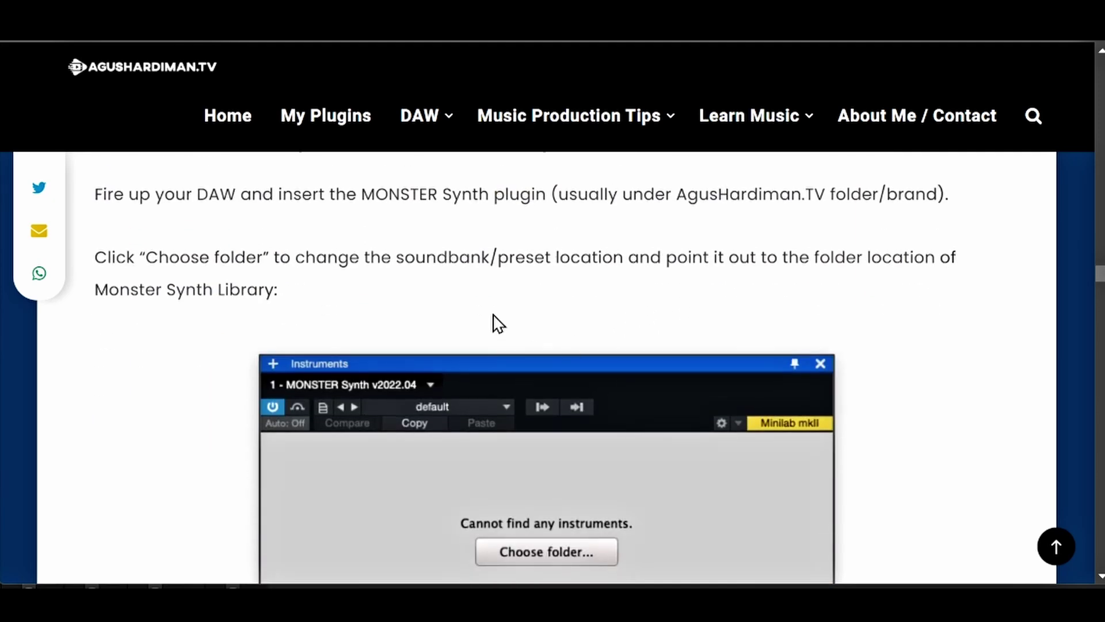
scroll(551, 348, "down", 4)
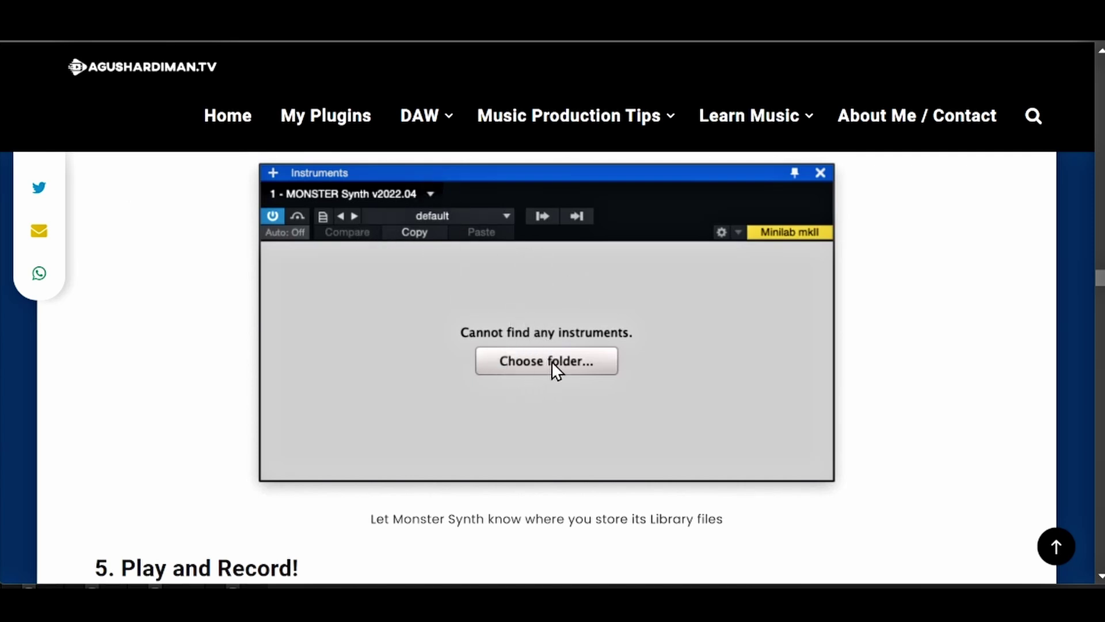
scroll(518, 328, "down", 4)
scroll(553, 323, "up", 14)
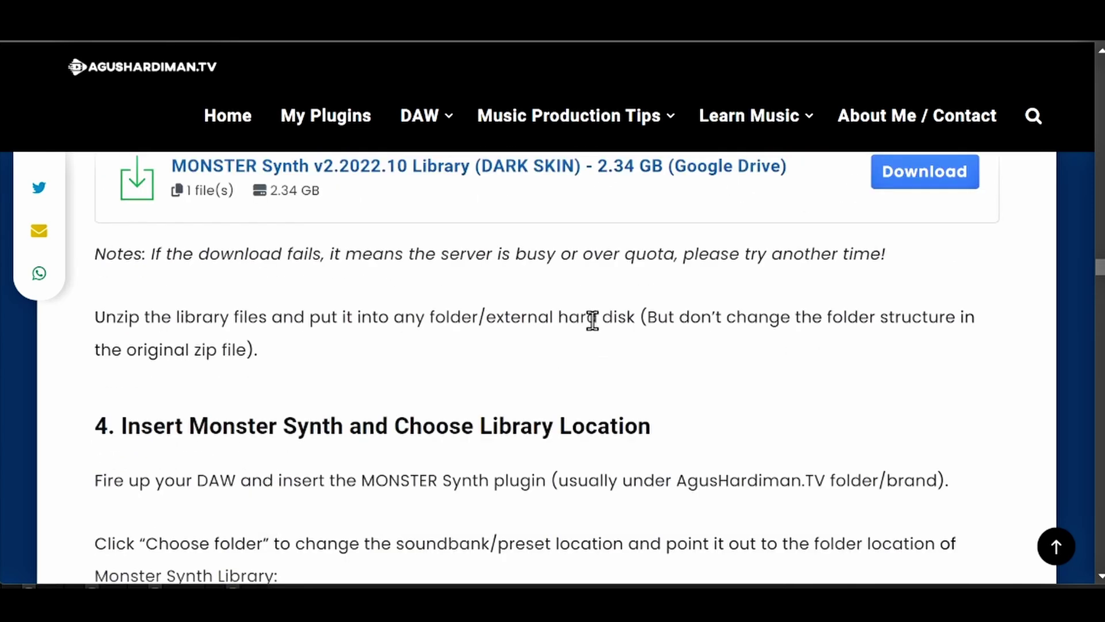
scroll(575, 324, "up", 2)
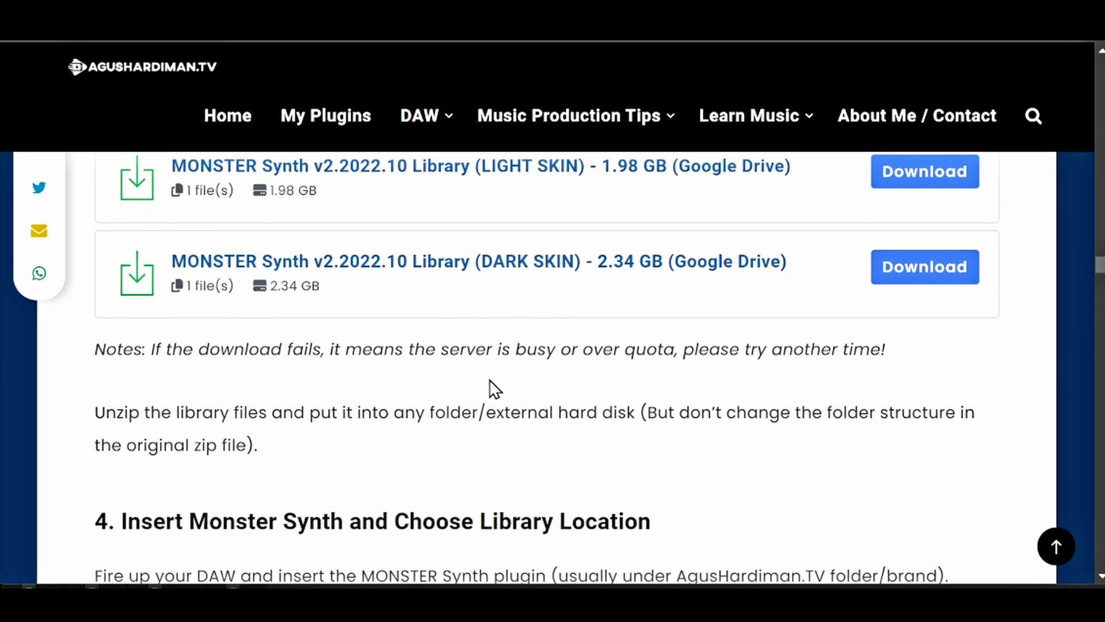
scroll(490, 382, "down", 12)
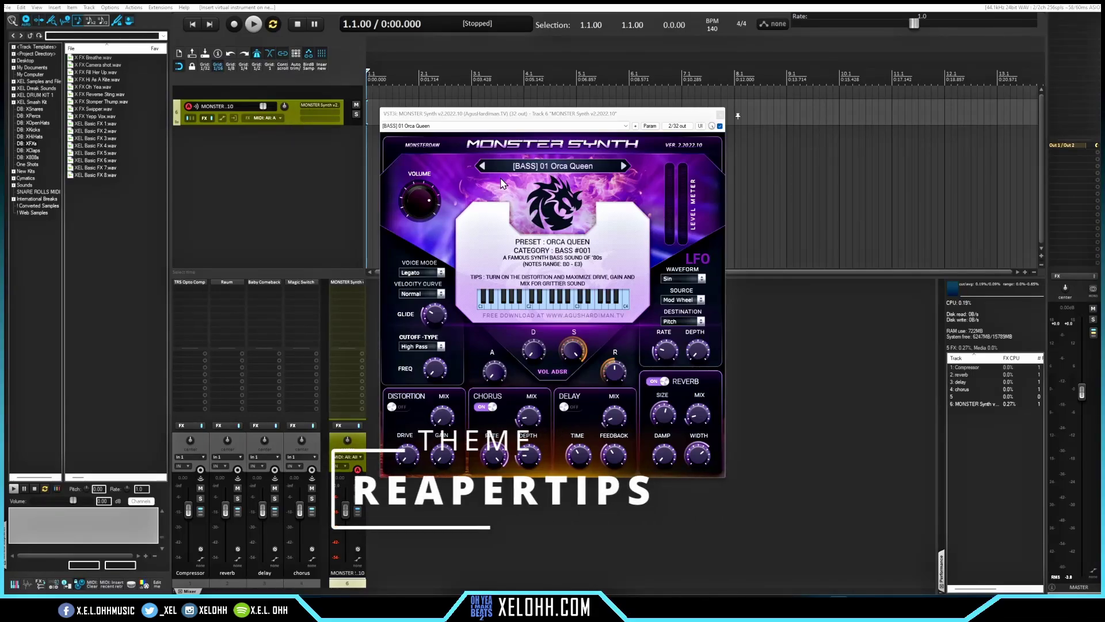
Step: Move the Monster Synth plugin window slightly left and down
left_click_drag(523, 118, 513, 136)
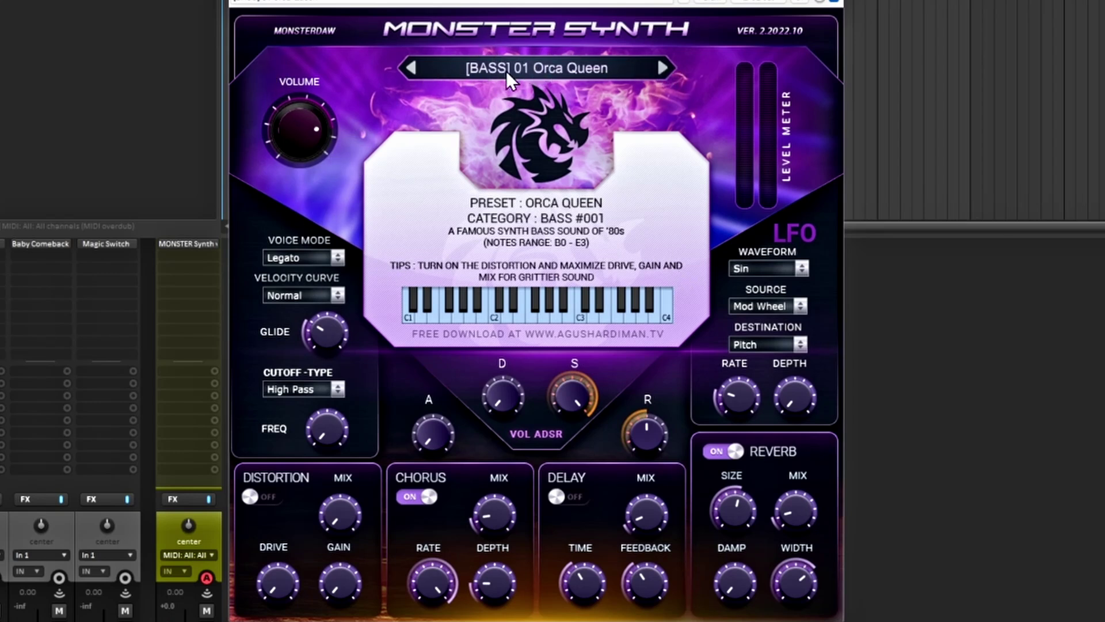
Step: Browse the BELL, PAD and WEIRD SFX preset categories, then close the menu keeping the Orca Queen bass
left_click(553, 69)
mouse_move(553, 69)
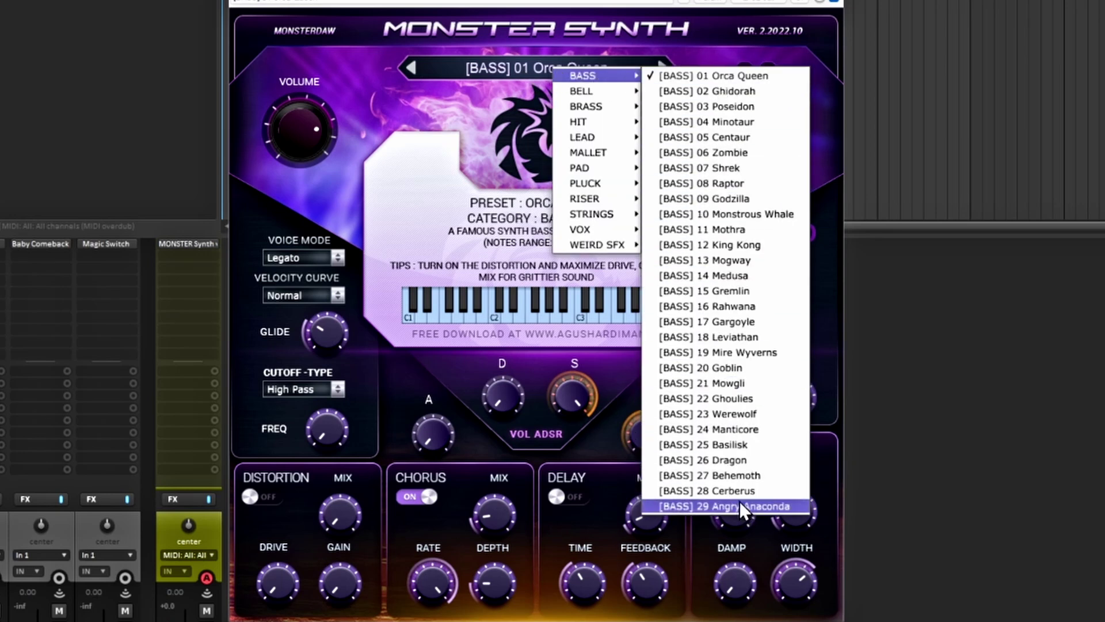
mouse_move(592, 97)
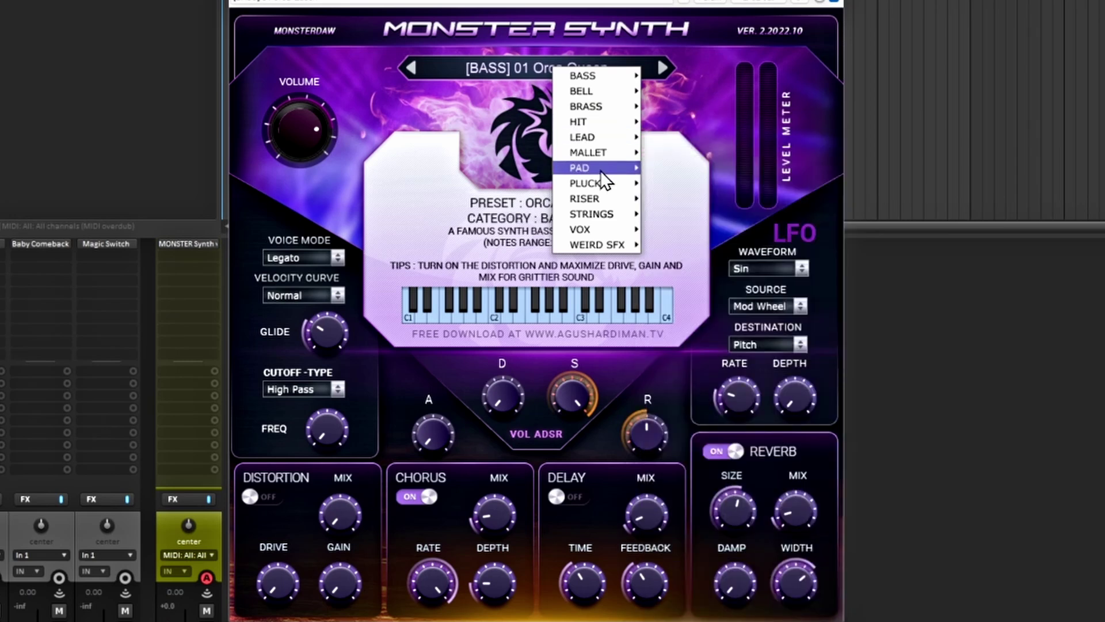
mouse_move(600, 171)
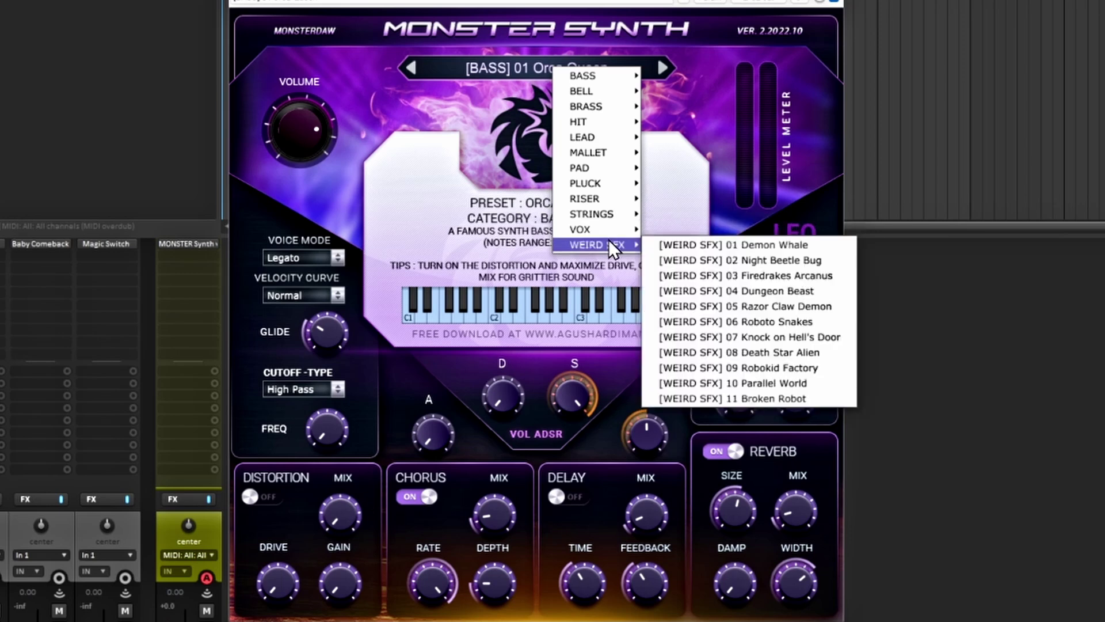
left_click(406, 104)
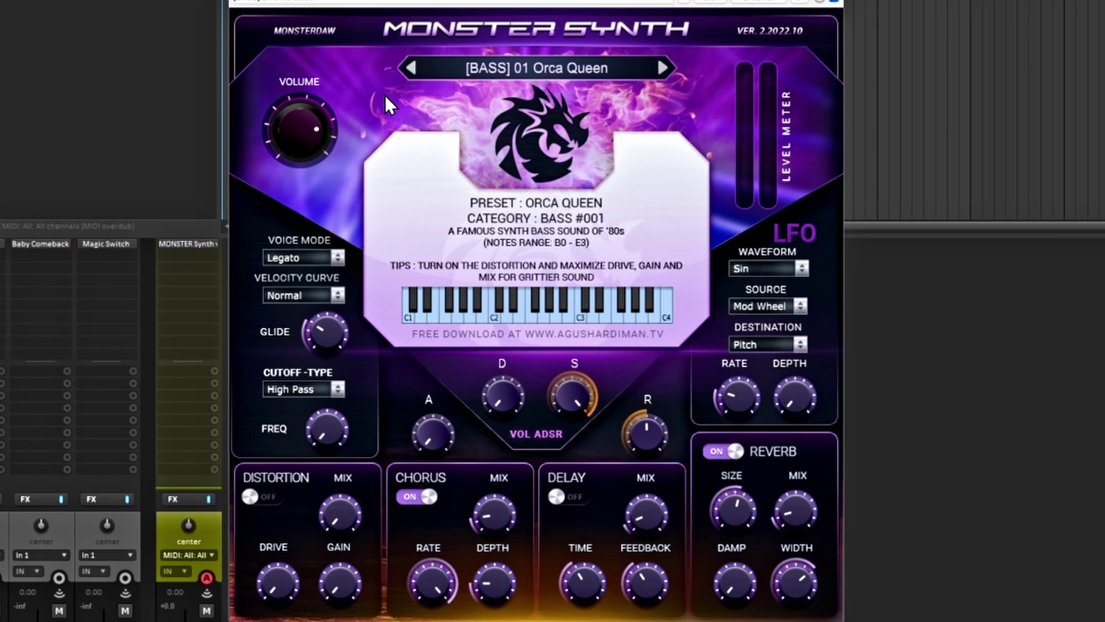
left_click(527, 65)
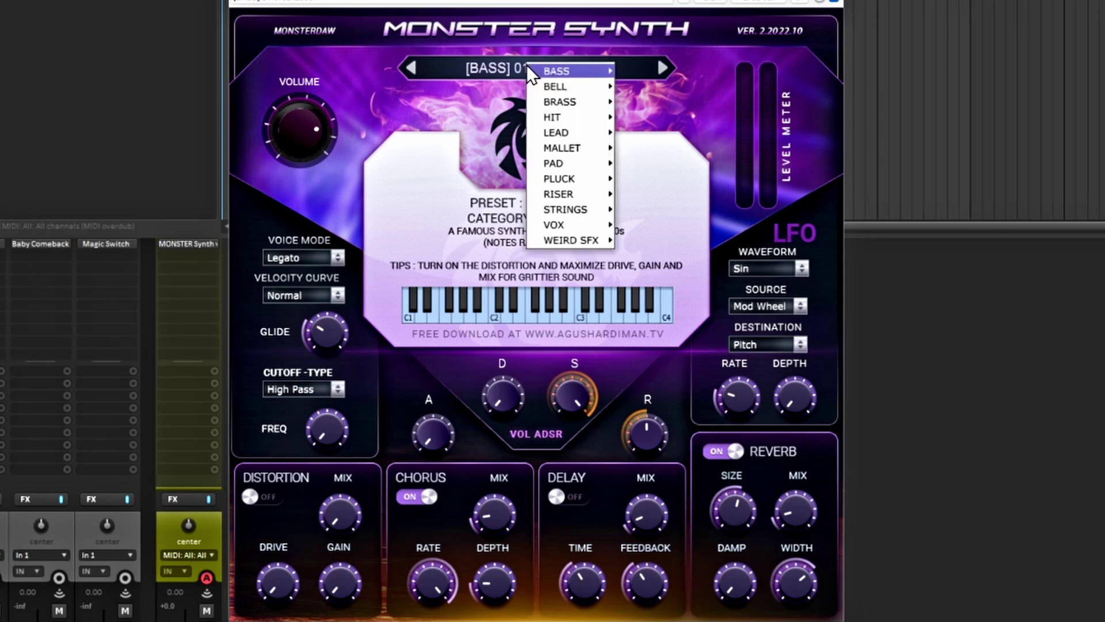
left_click(514, 63)
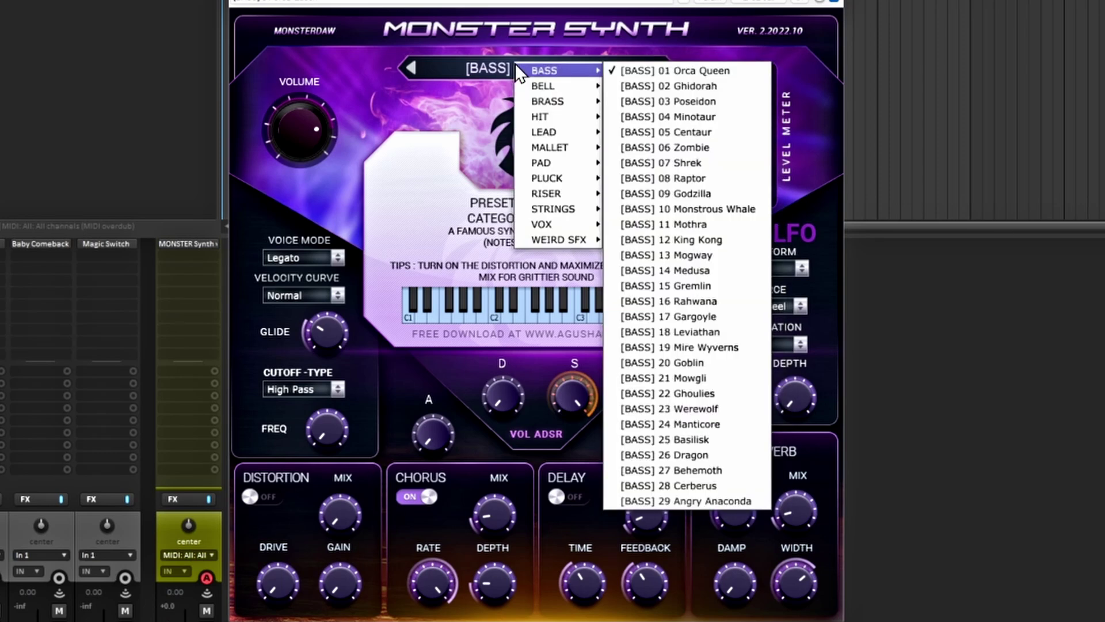
left_click(368, 87)
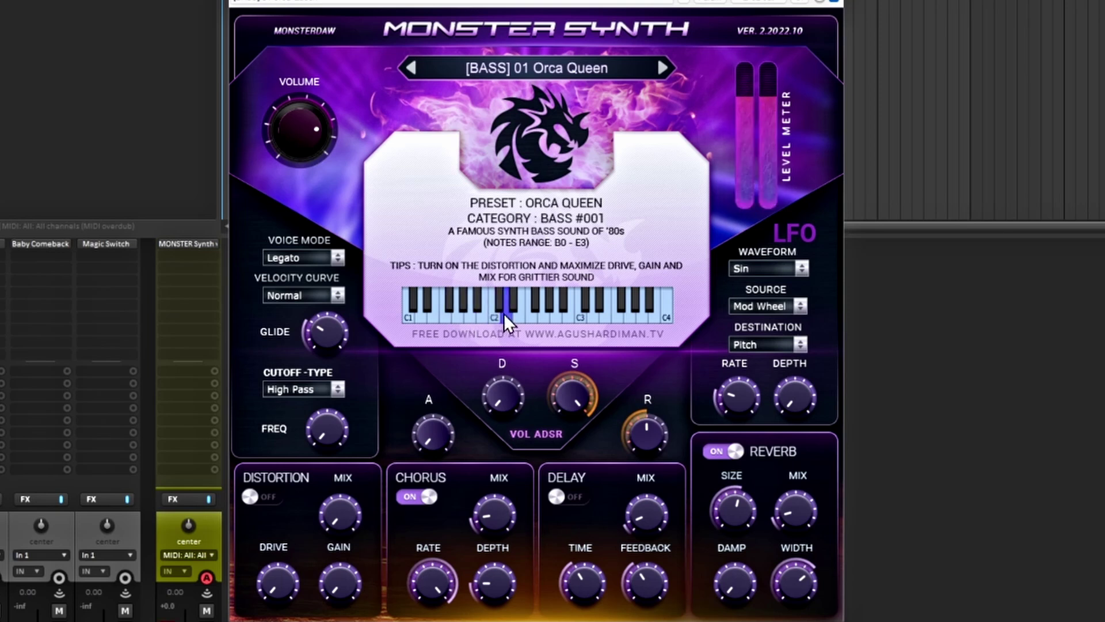
left_click(476, 311)
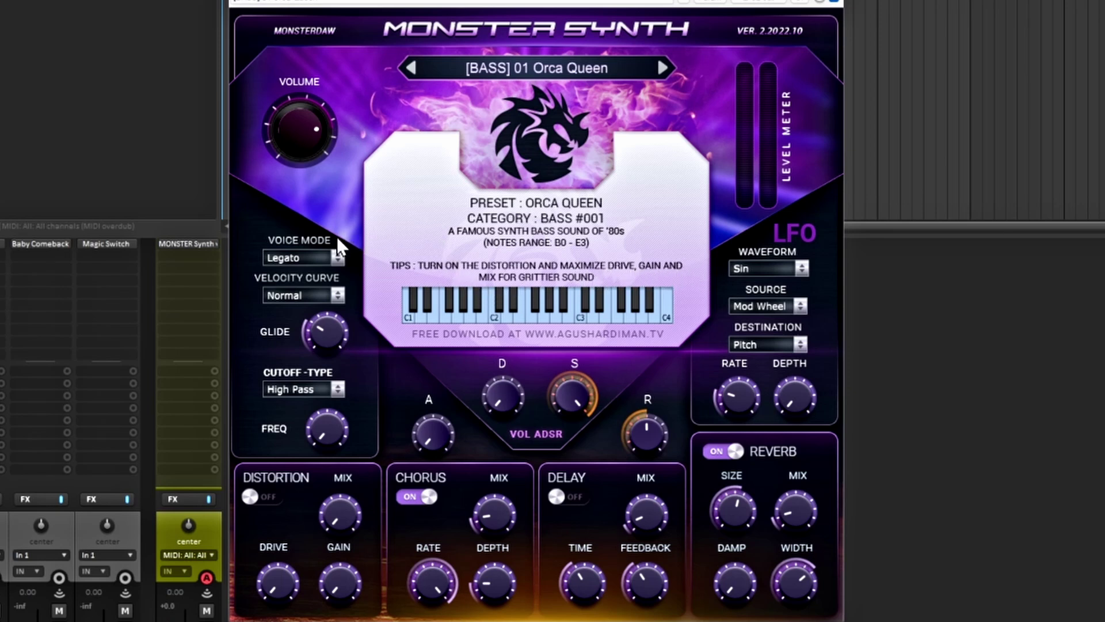
left_click(308, 257)
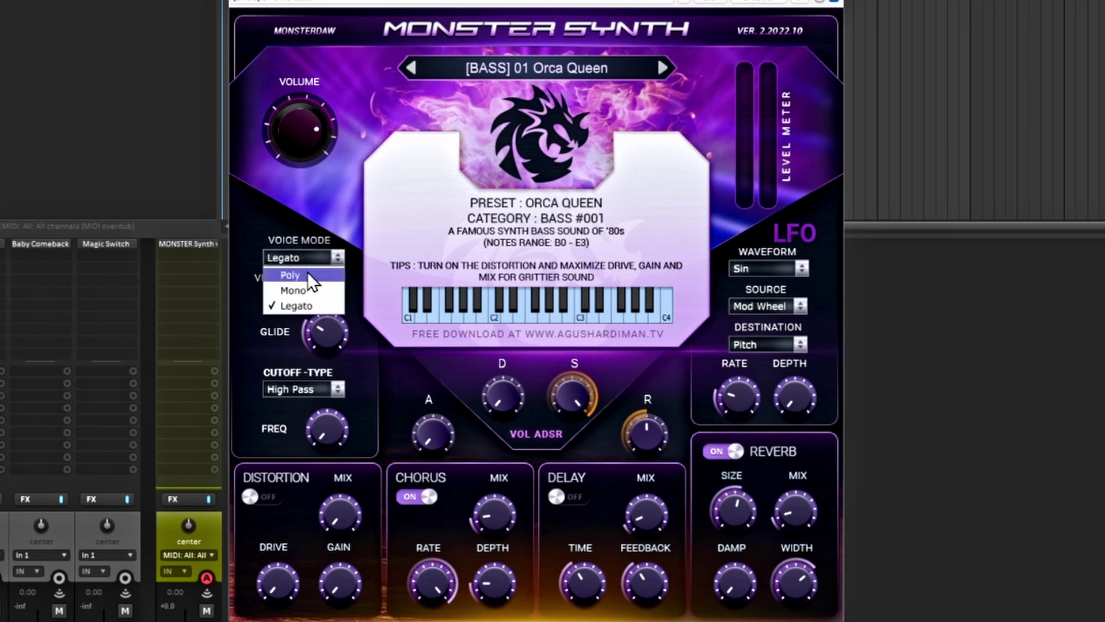
left_click(307, 274)
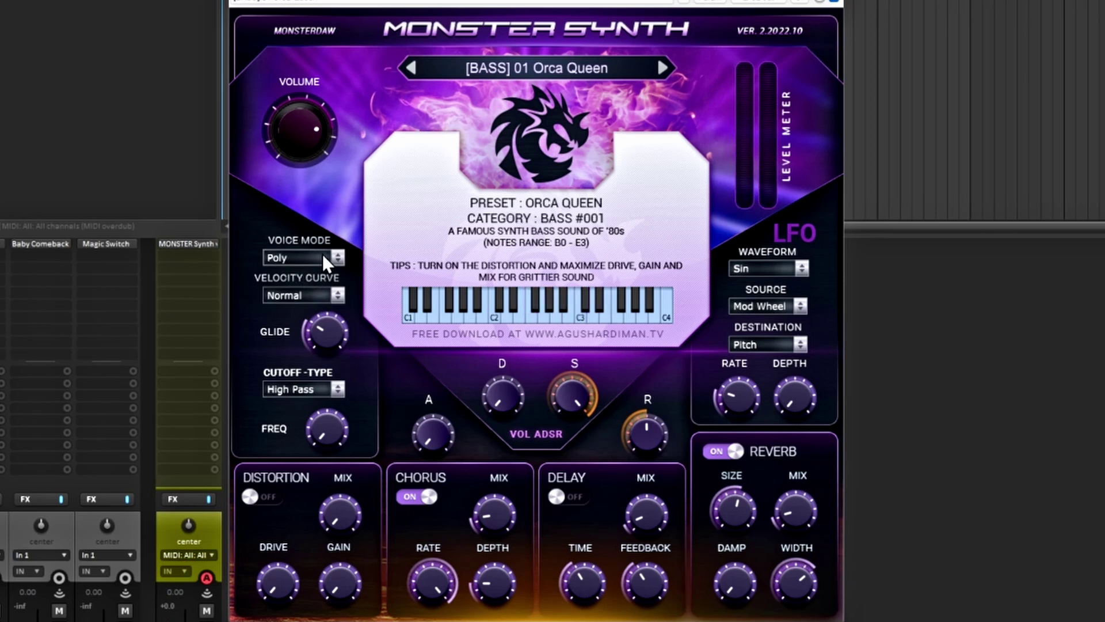
left_click(310, 257)
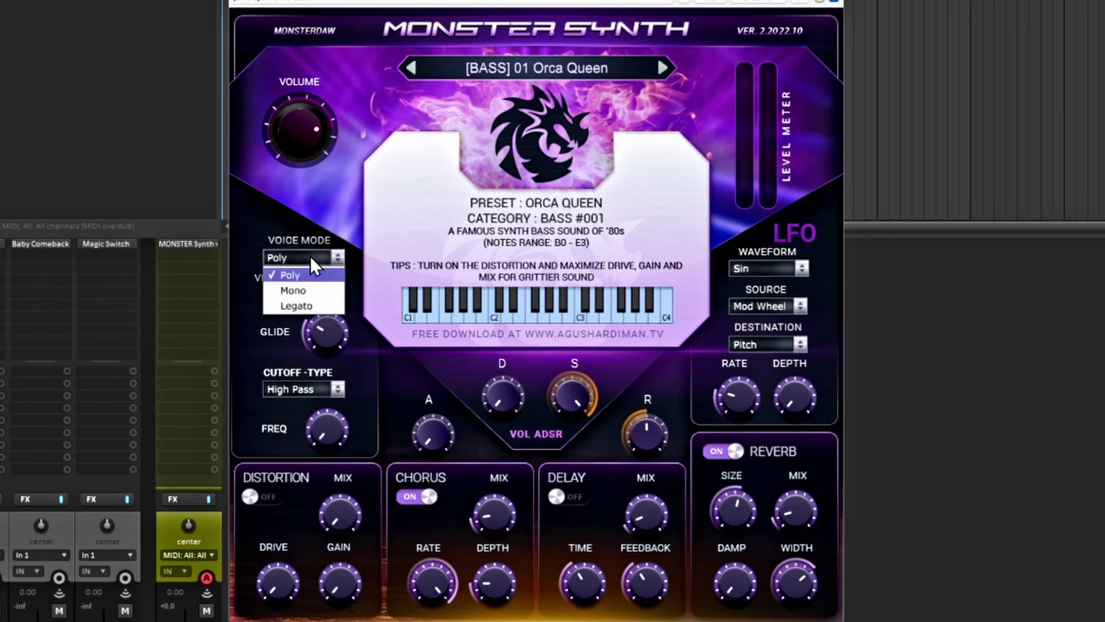
left_click(302, 290)
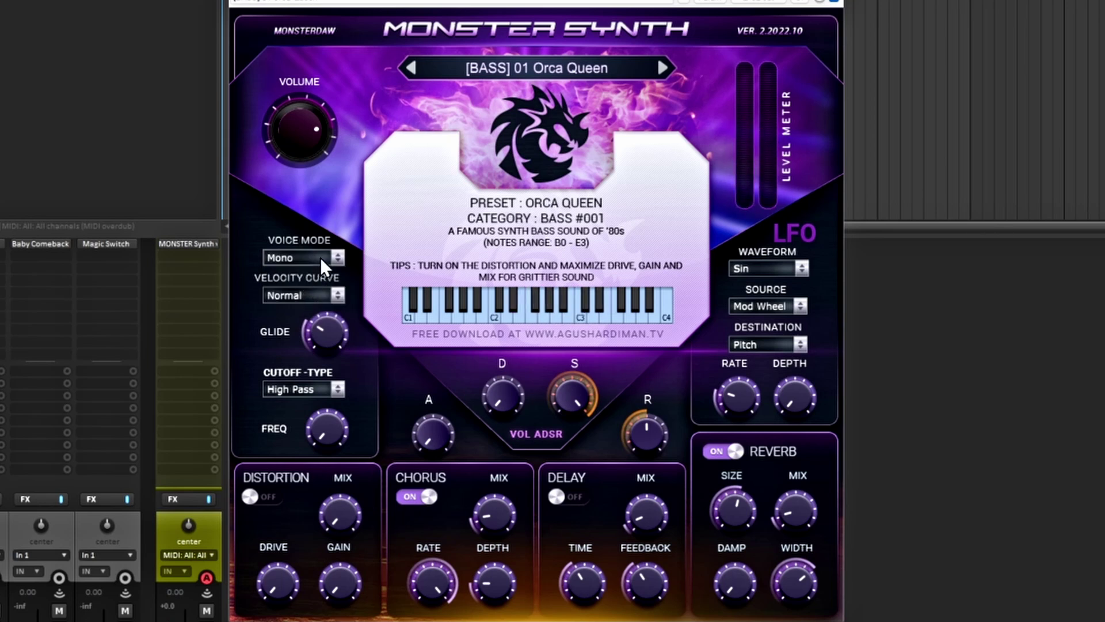
left_click(318, 256)
left_click(295, 309)
left_click(304, 296)
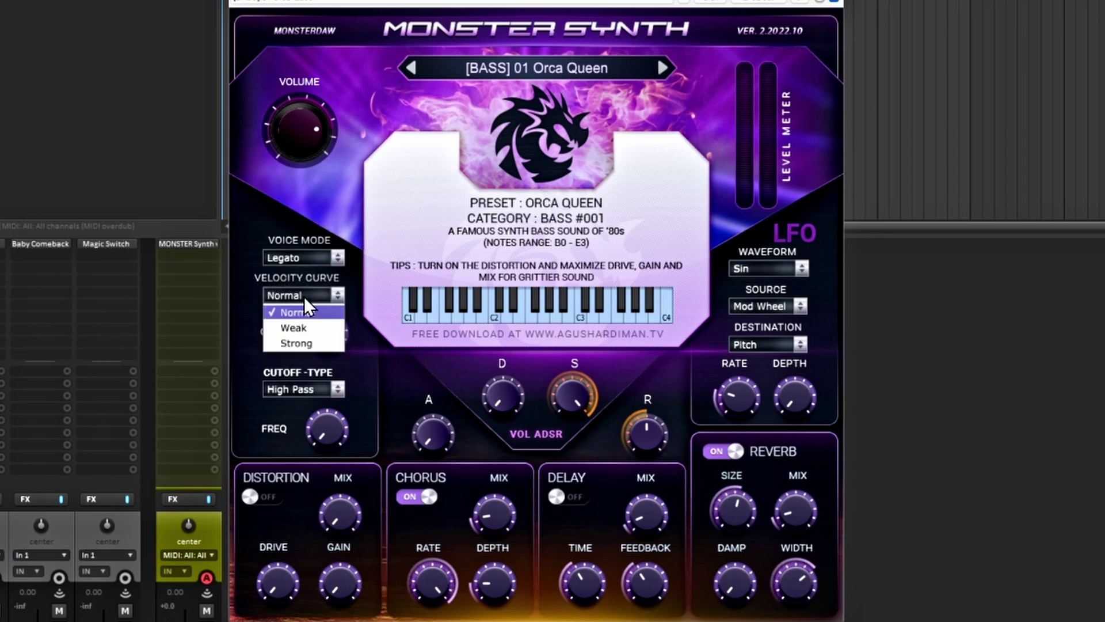
left_click(353, 297)
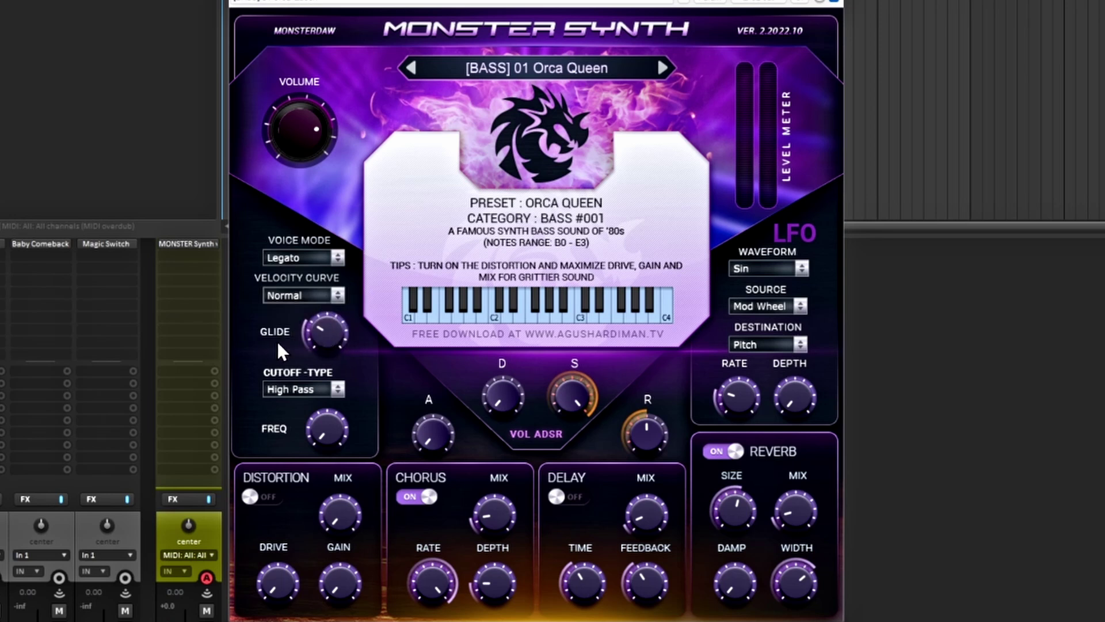
left_click_drag(321, 333, 325, 400)
Step: Switch the filter cutoff type from High Pass to Low Pass and raise the FREQ knob
left_click(299, 387)
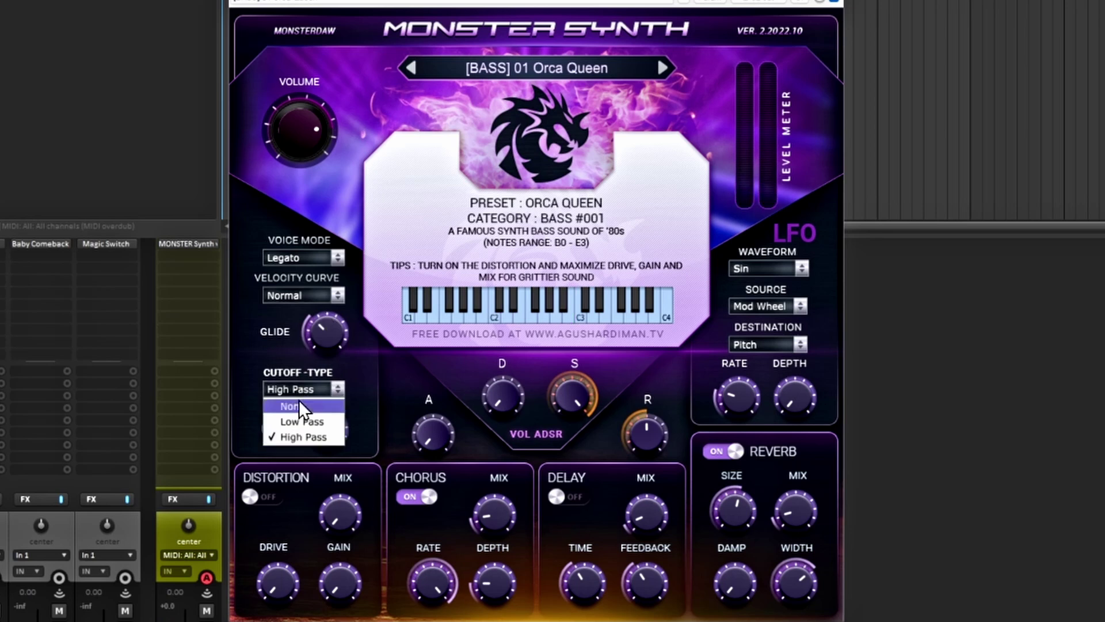
left_click(363, 366)
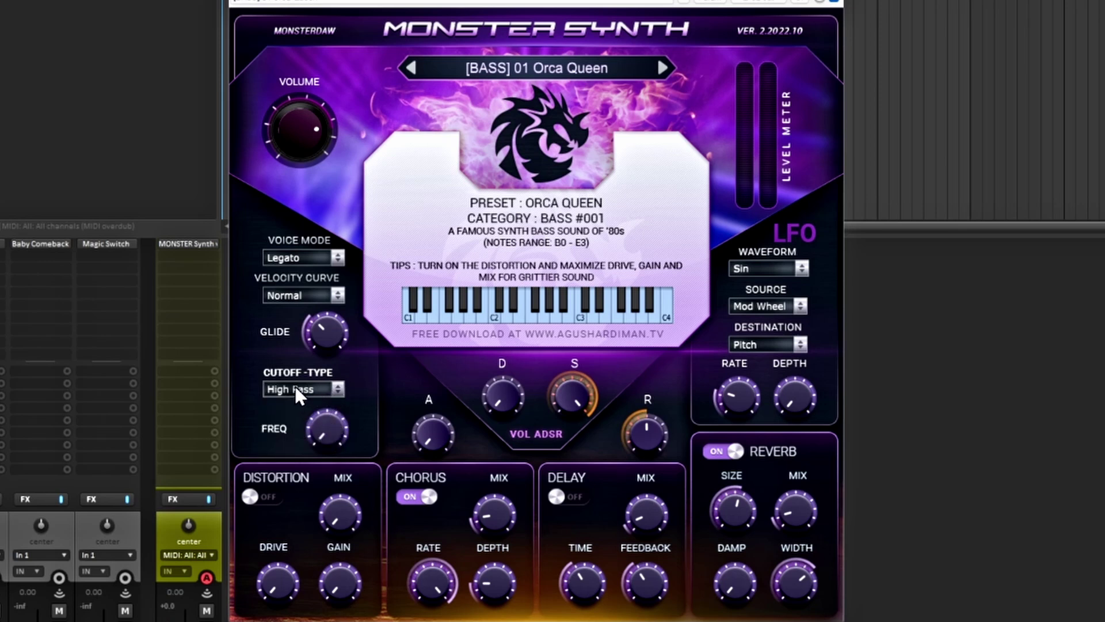
left_click(334, 389)
left_click(364, 375)
mouse_move(326, 433)
left_mouse_down()
mouse_move(316, 324)
mouse_move(309, 377)
mouse_move(313, 389)
mouse_move(322, 309)
mouse_move(313, 439)
left_mouse_up()
left_click(291, 392)
left_click(294, 424)
left_click_drag(326, 427, 349, 441)
left_click(755, 266)
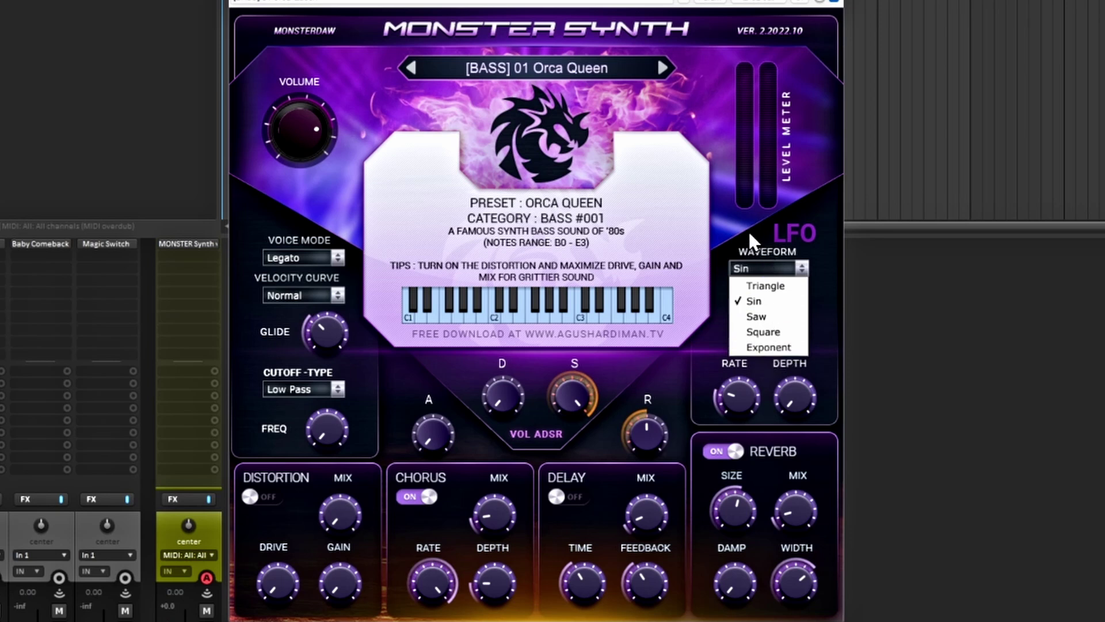
left_click(755, 254)
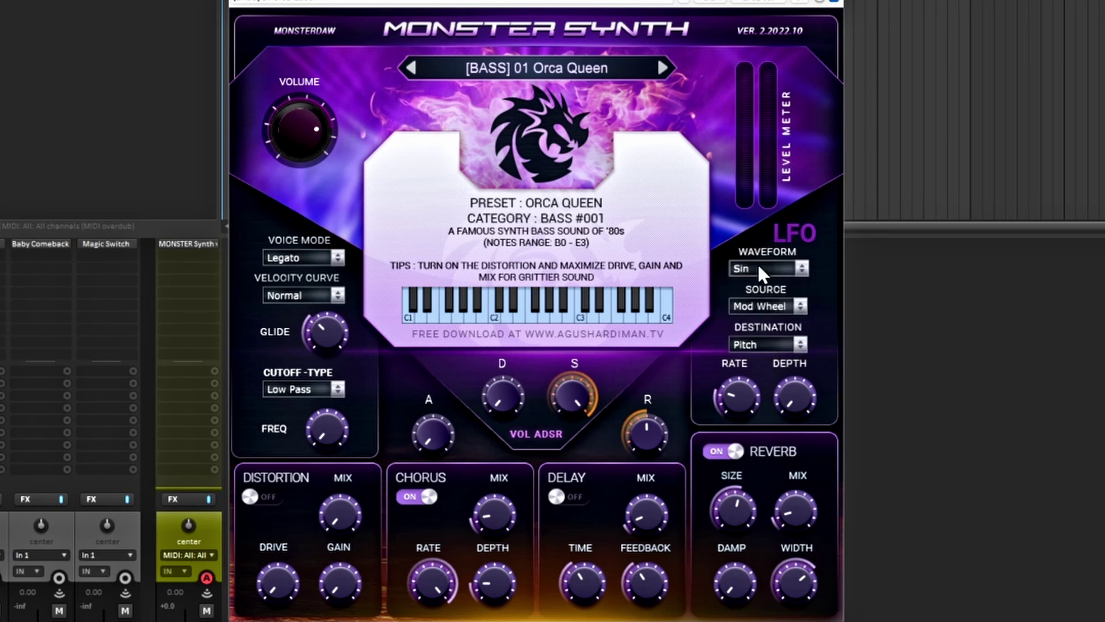
left_click(762, 308)
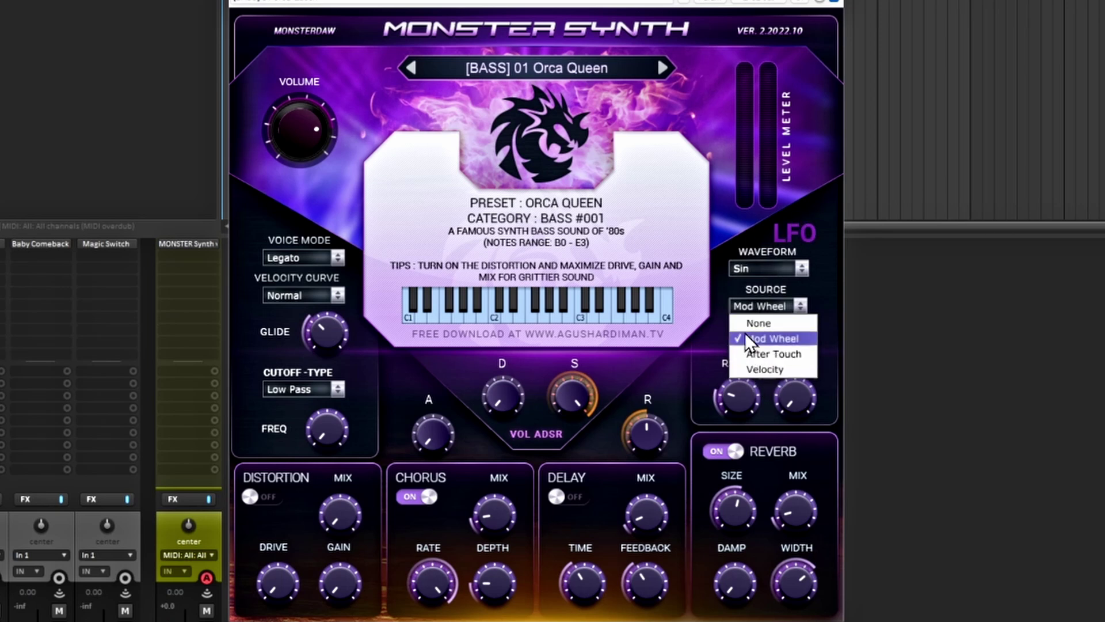
left_click(719, 288)
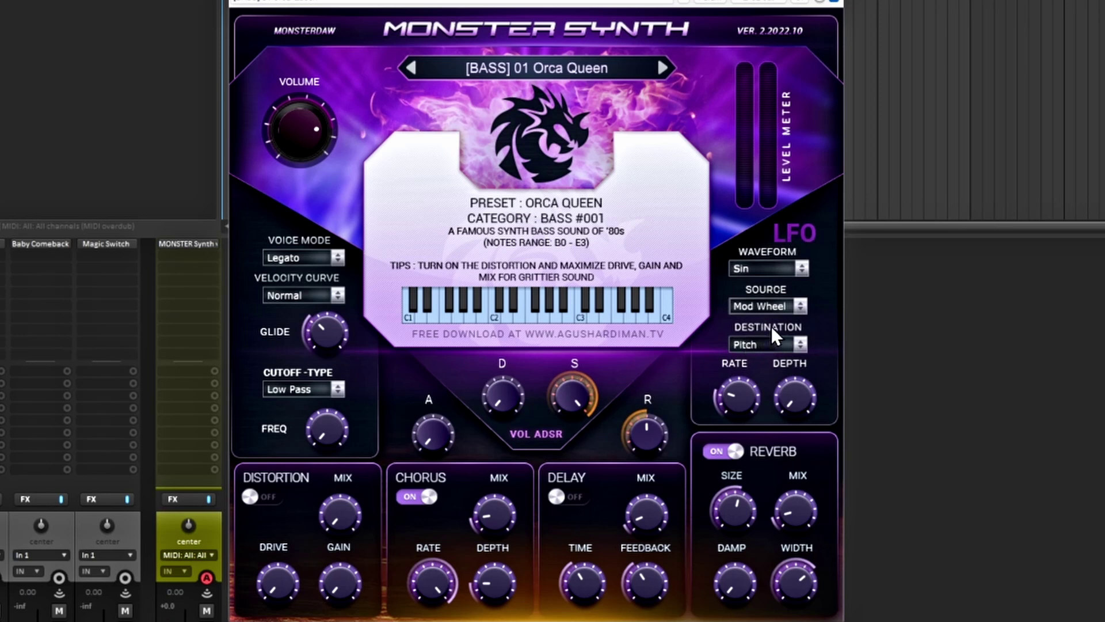
left_click(764, 343)
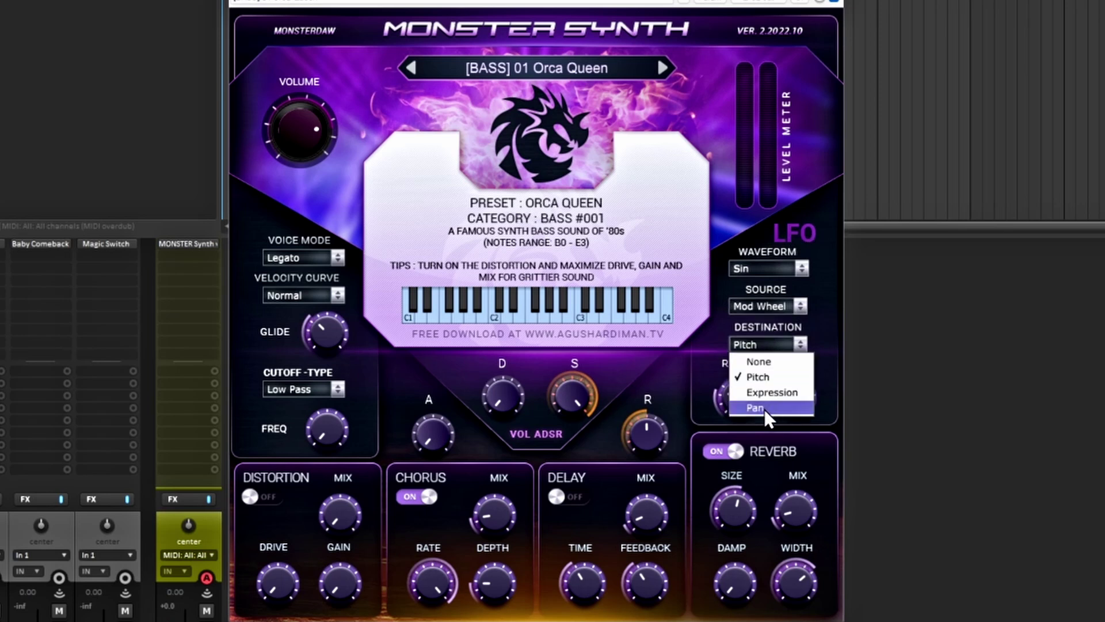
left_click(720, 320)
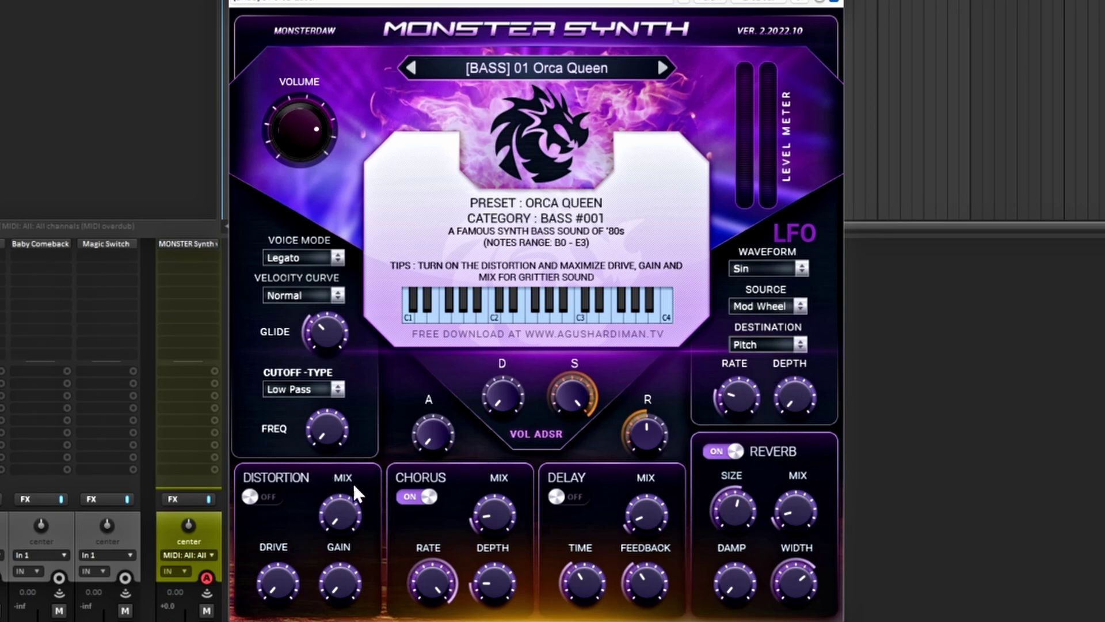
Step: Enable distortion with slightly raised mix and gain, audition a low note, and set filter cutoff to None
left_click(255, 497)
mouse_move(337, 521)
left_mouse_down()
mouse_move(337, 472)
mouse_move(331, 502)
left_mouse_up()
left_click_drag(347, 572, 347, 556)
left_click(454, 294)
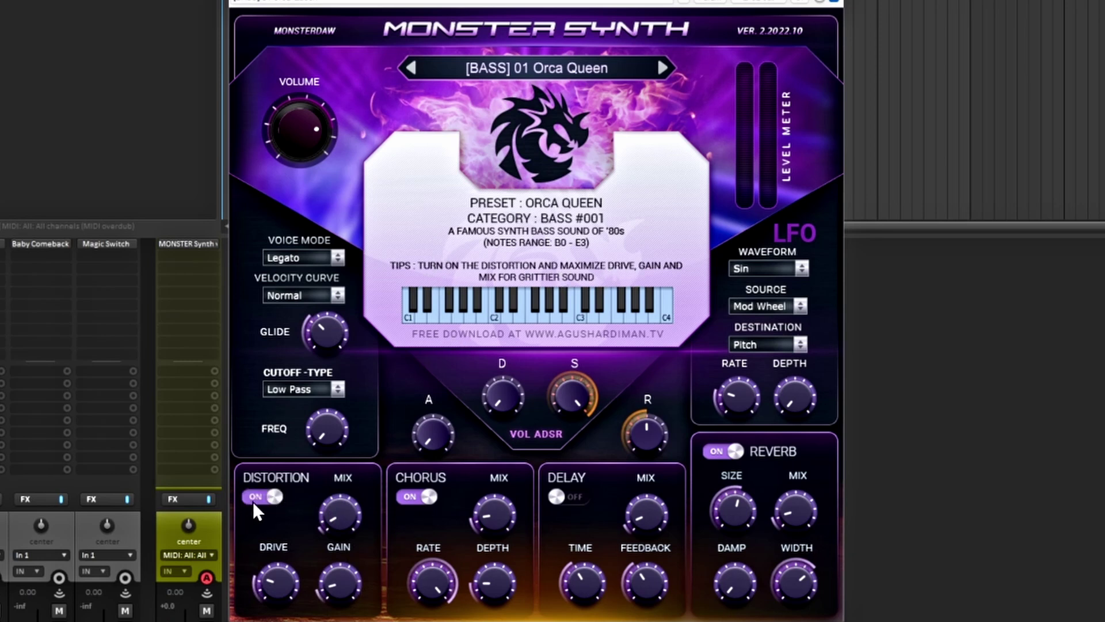
left_click(338, 389)
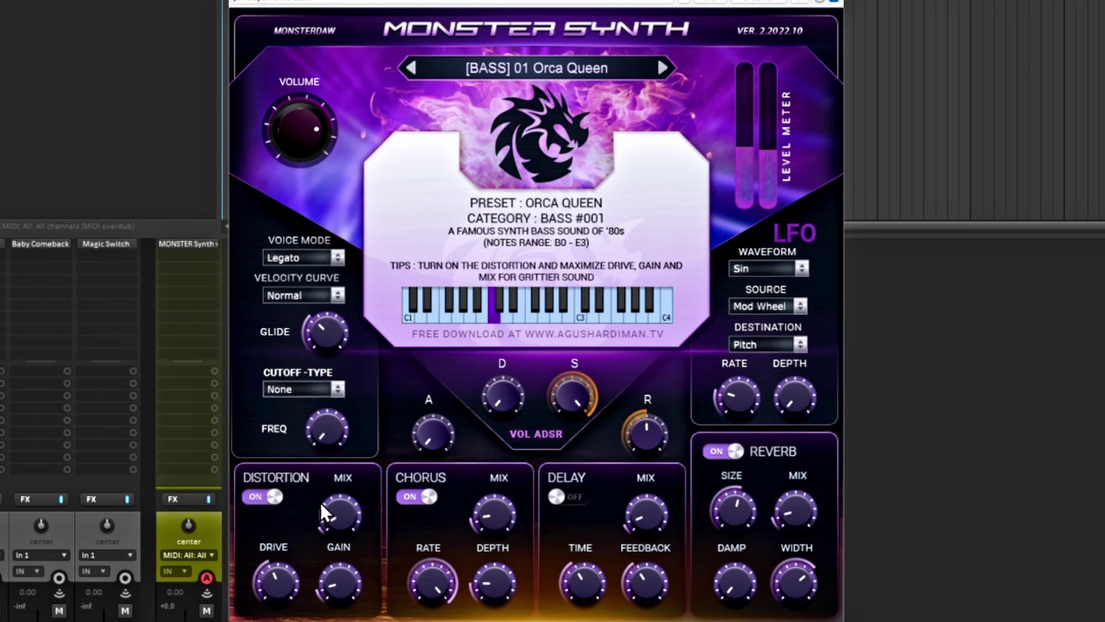
Step: Sweep the distortion drive, gain and mix, then switch distortion off and audition a lower note
left_click_drag(273, 598, 271, 495)
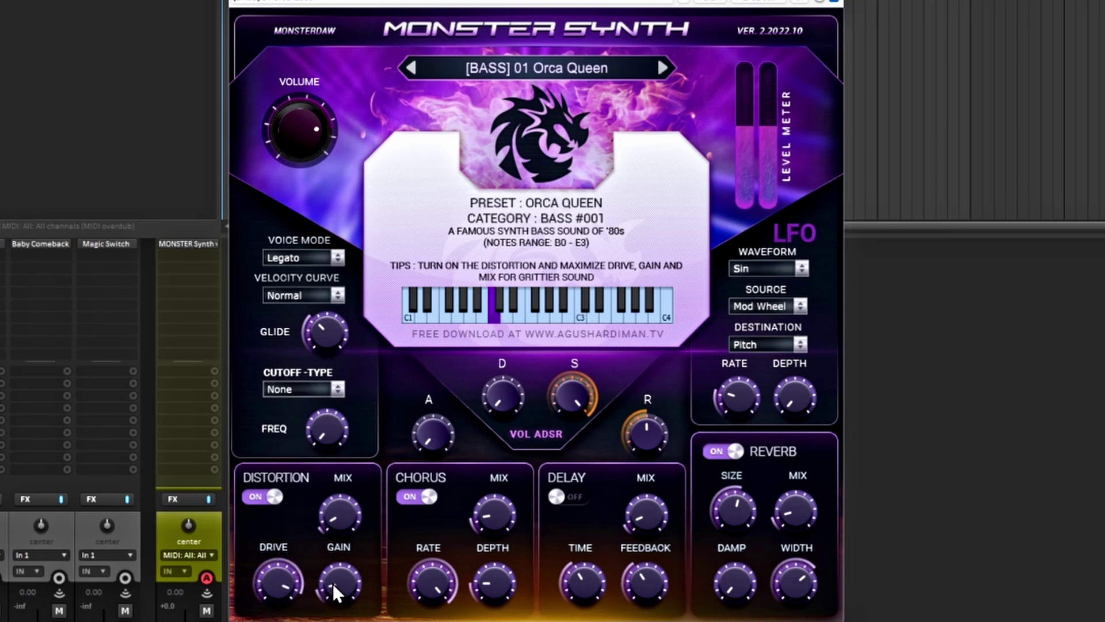
left_click_drag(333, 583, 348, 472)
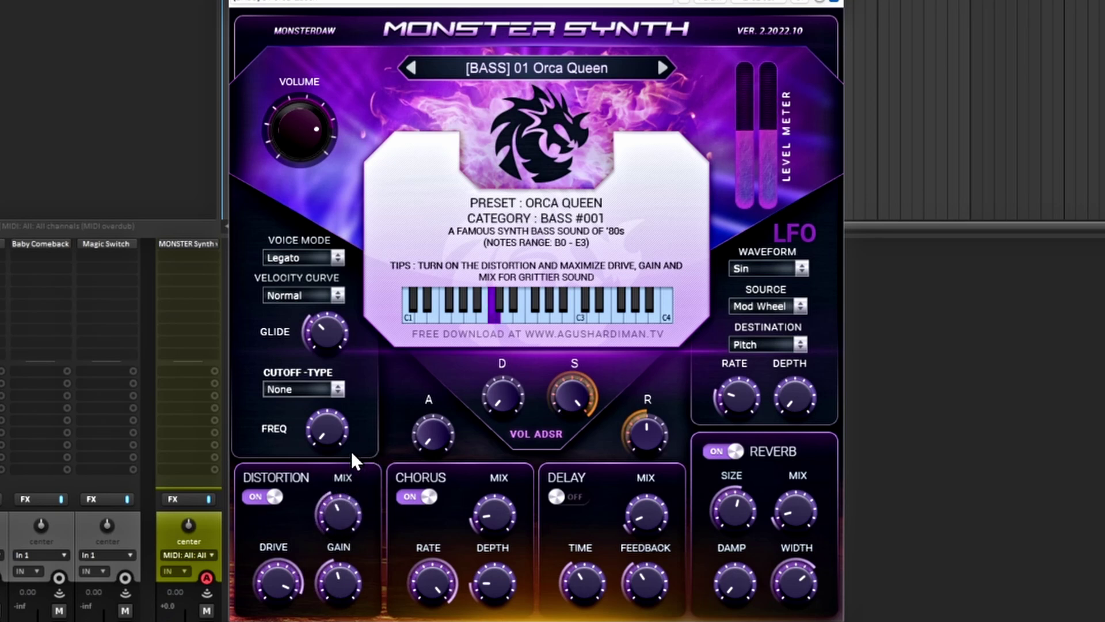
left_click_drag(344, 489, 341, 502)
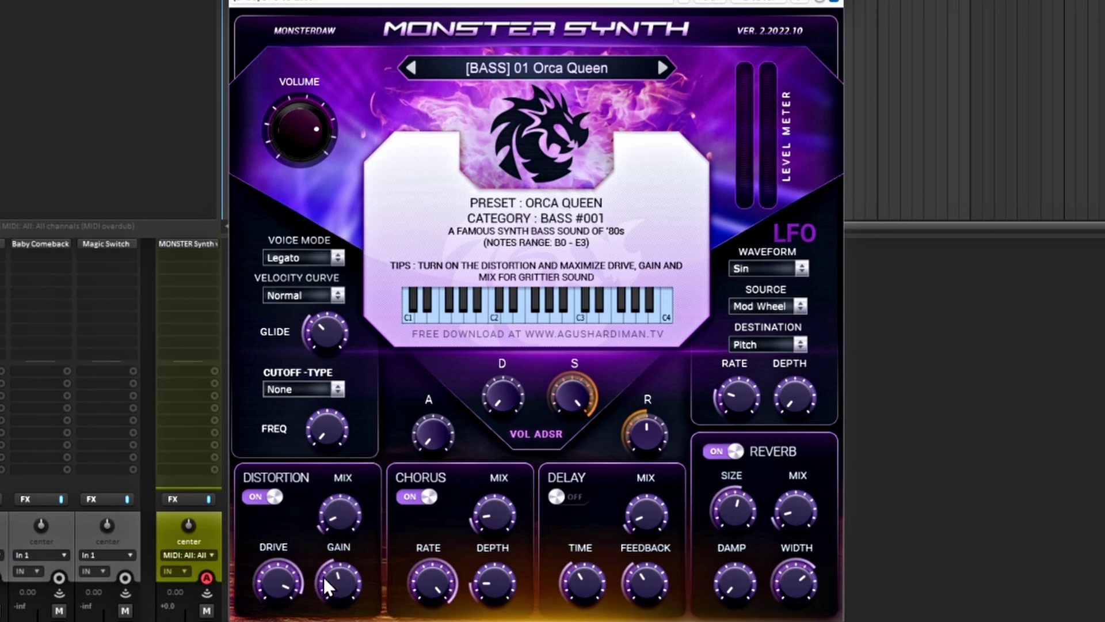
left_click_drag(323, 578, 279, 601)
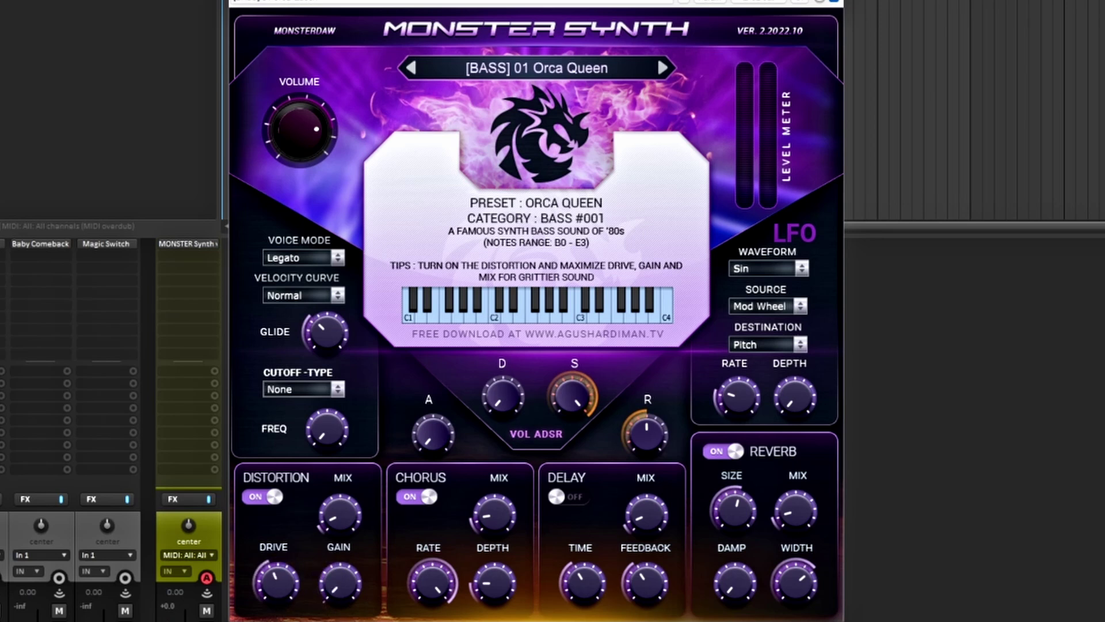
left_click(273, 497)
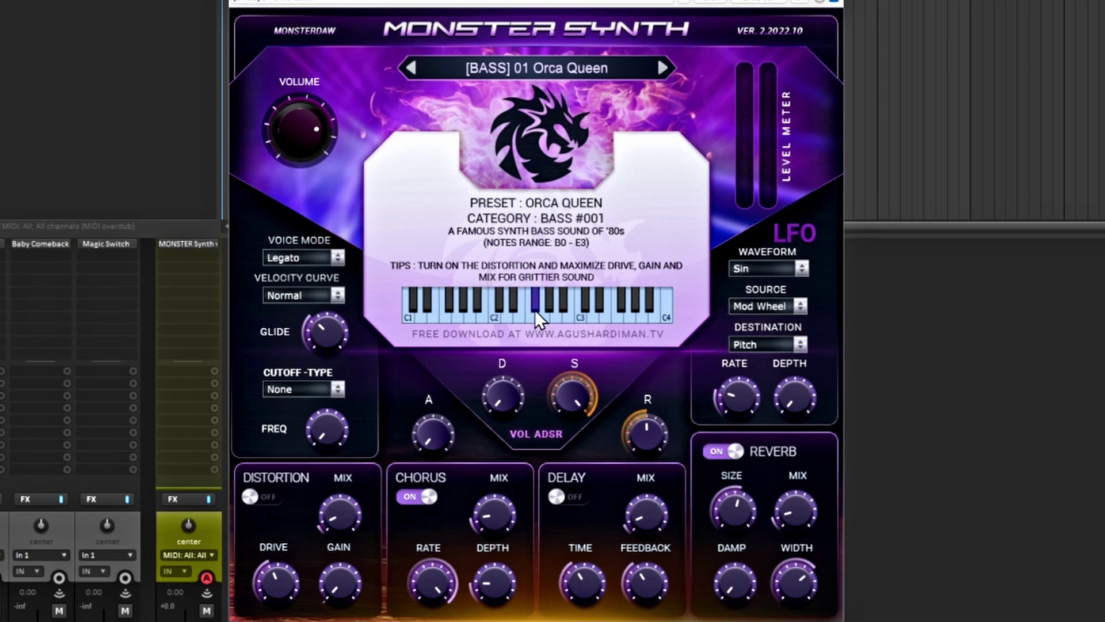
left_click_drag(513, 316, 471, 316)
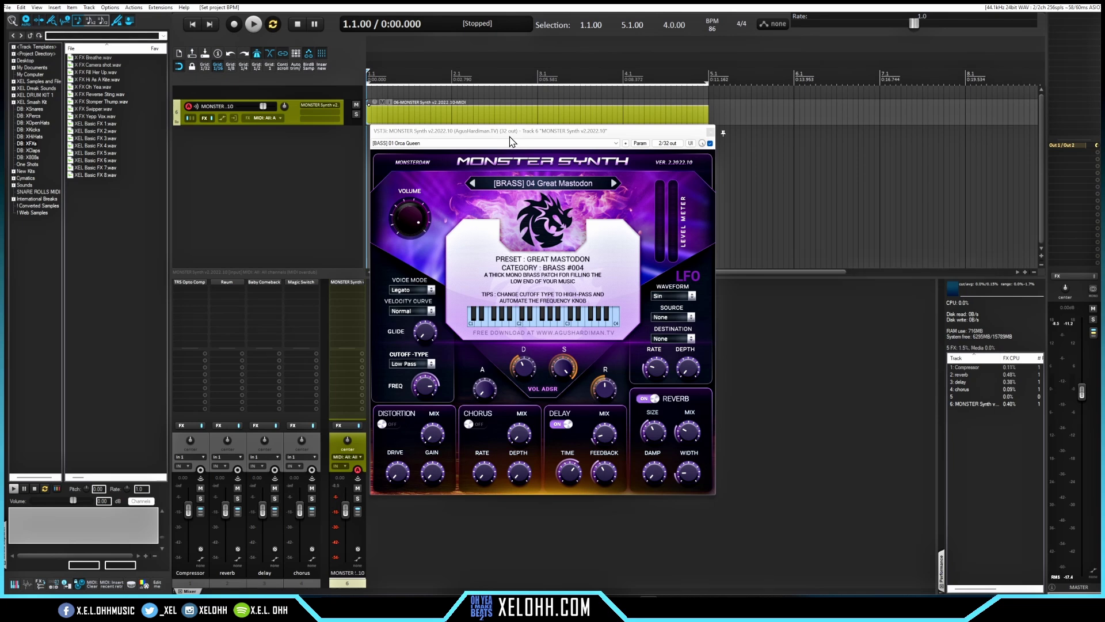
Step: Record a short Great Mastodon brass phrase on the MONSTER Synth track with a count-in
key("ctrl+r")
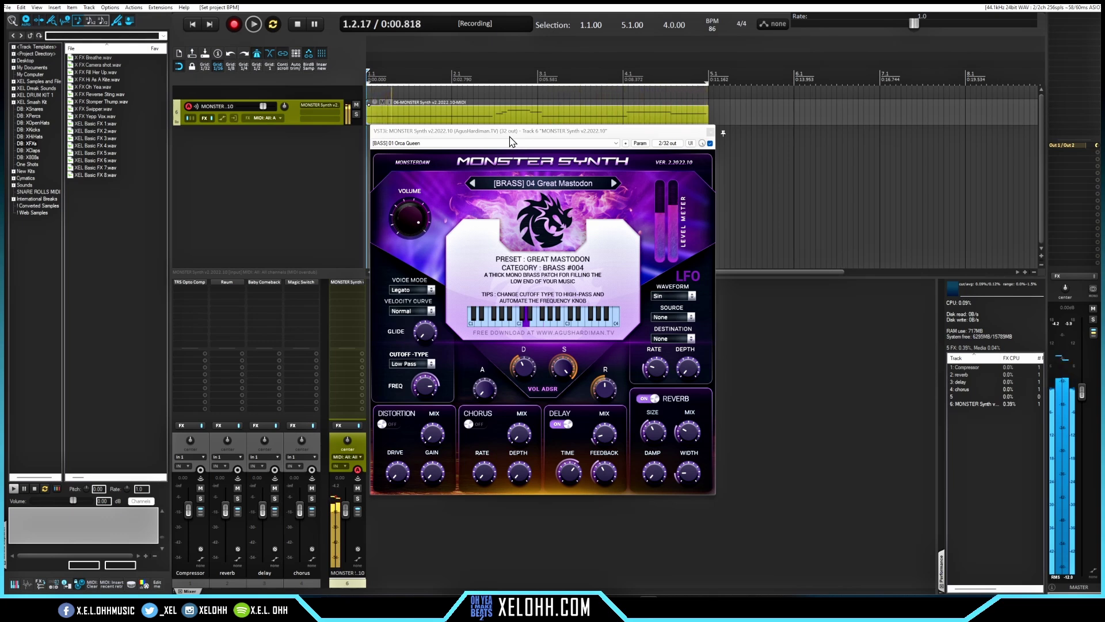
key("space")
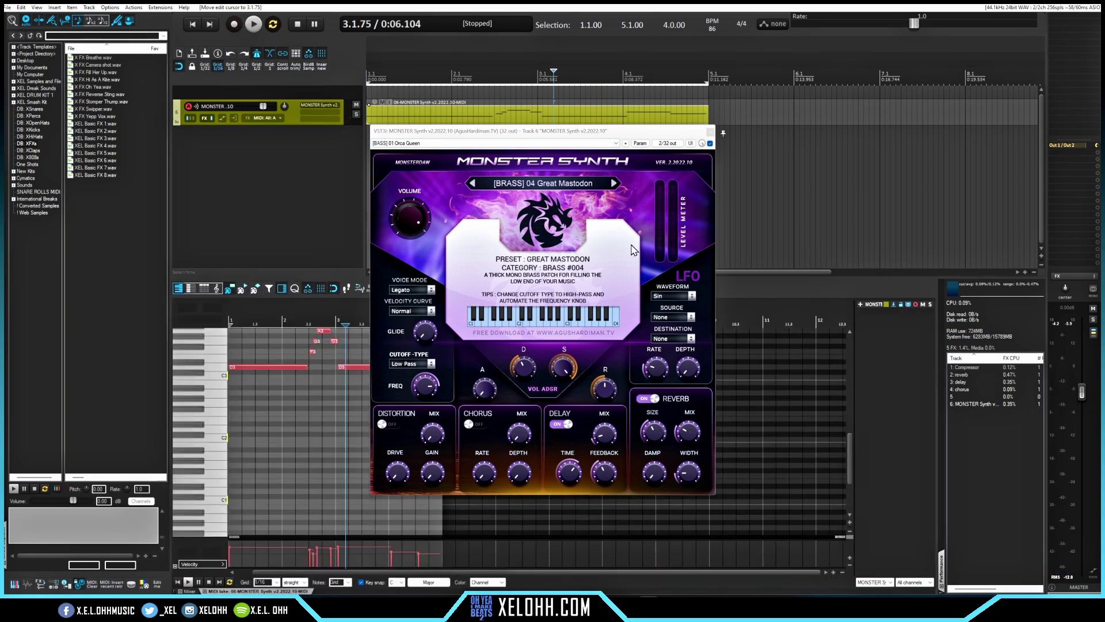
Step: Close the synth window and set the last F3 note's length to 7/16, then stop playback
left_click(577, 115)
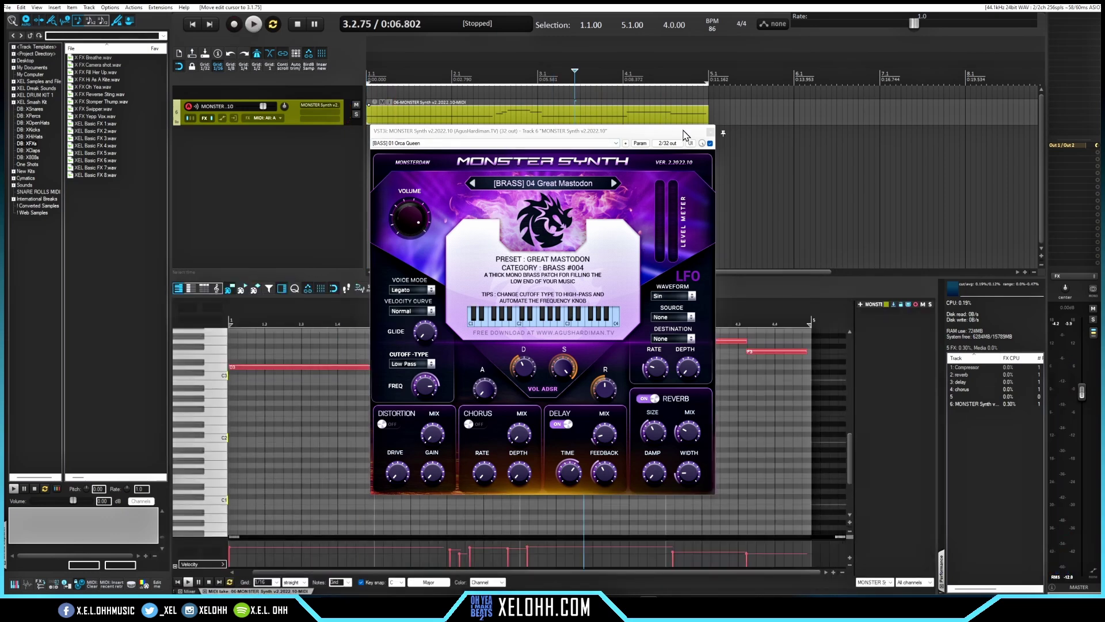
left_click(711, 132)
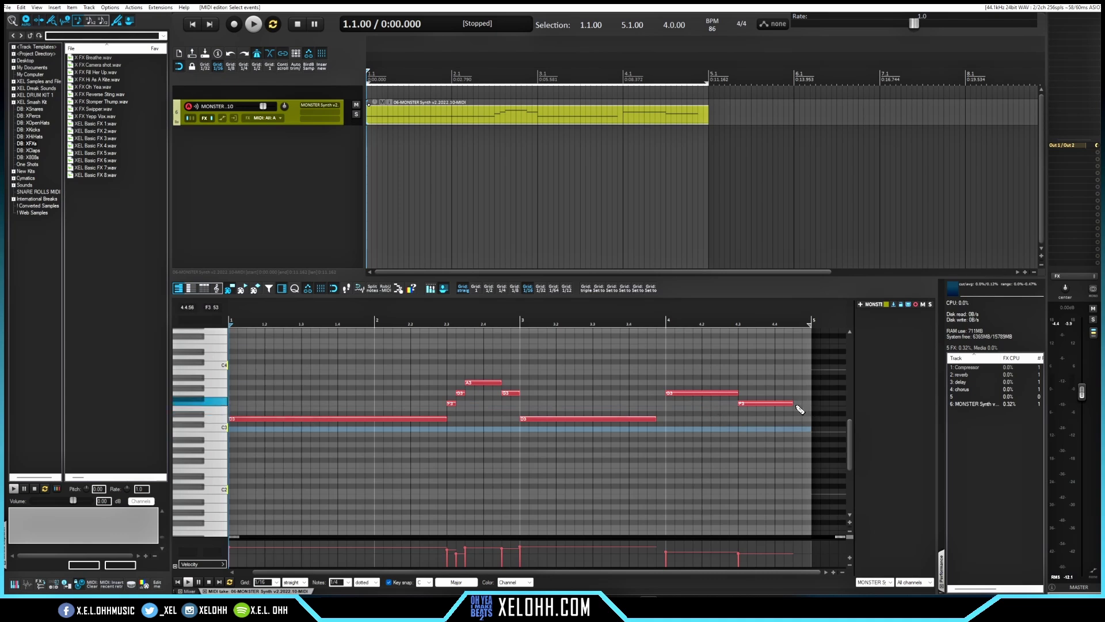
left_click_drag(802, 402, 806, 403)
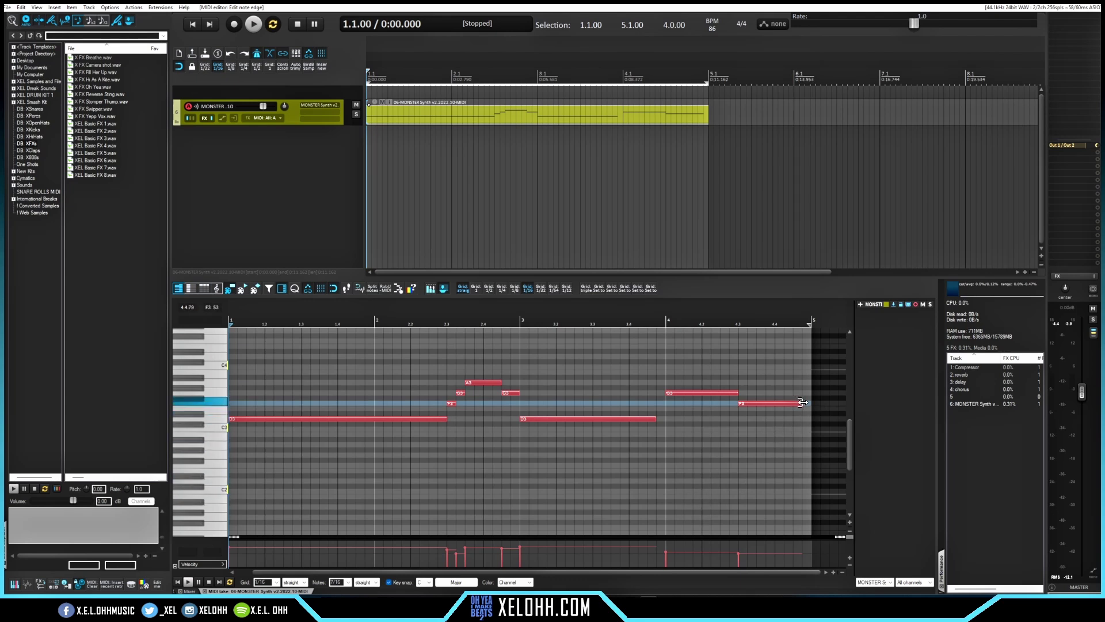
left_click_drag(806, 403, 812, 403)
left_click_drag(805, 403, 802, 403)
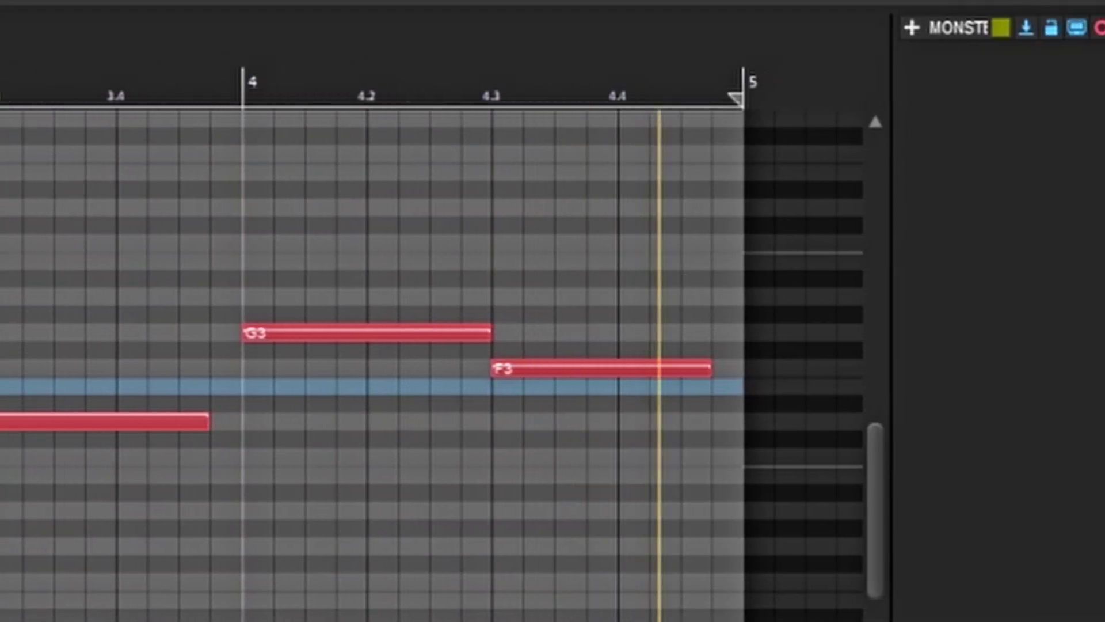
key("space")
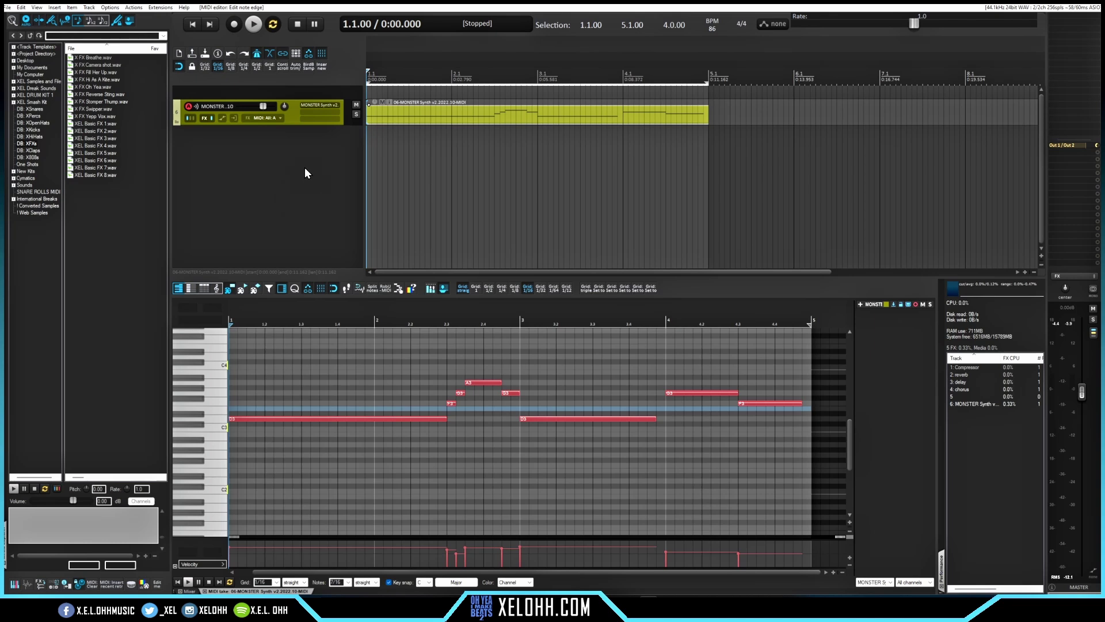
Step: Add three Monster Synth tracks with MALLET 01 Moon Dragon and start recording on track 7
key("ctrl+v")
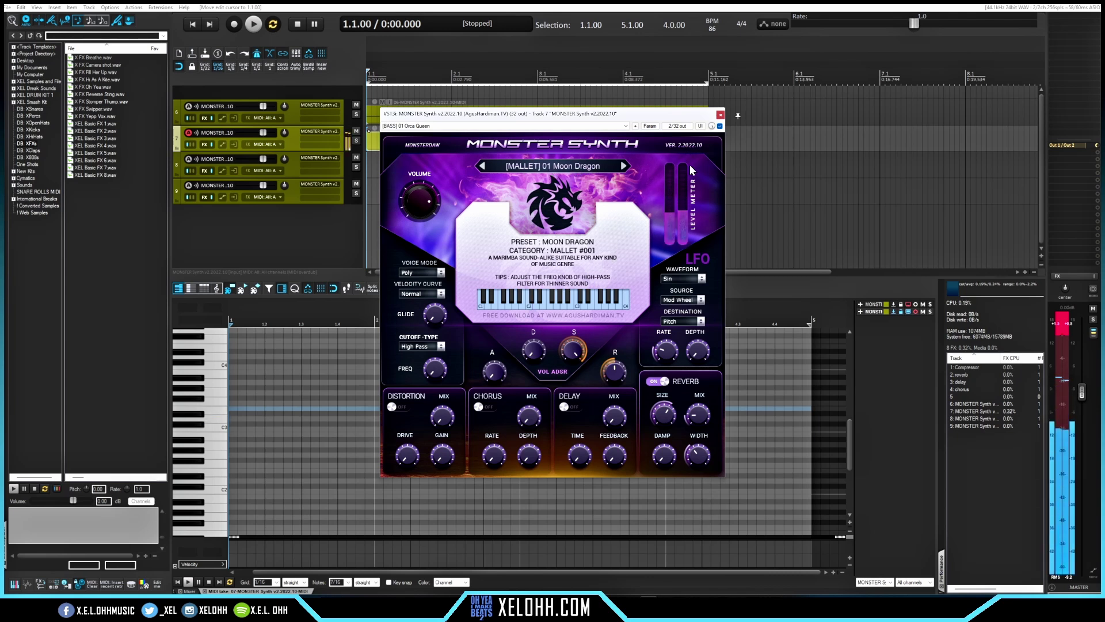
left_click(718, 115)
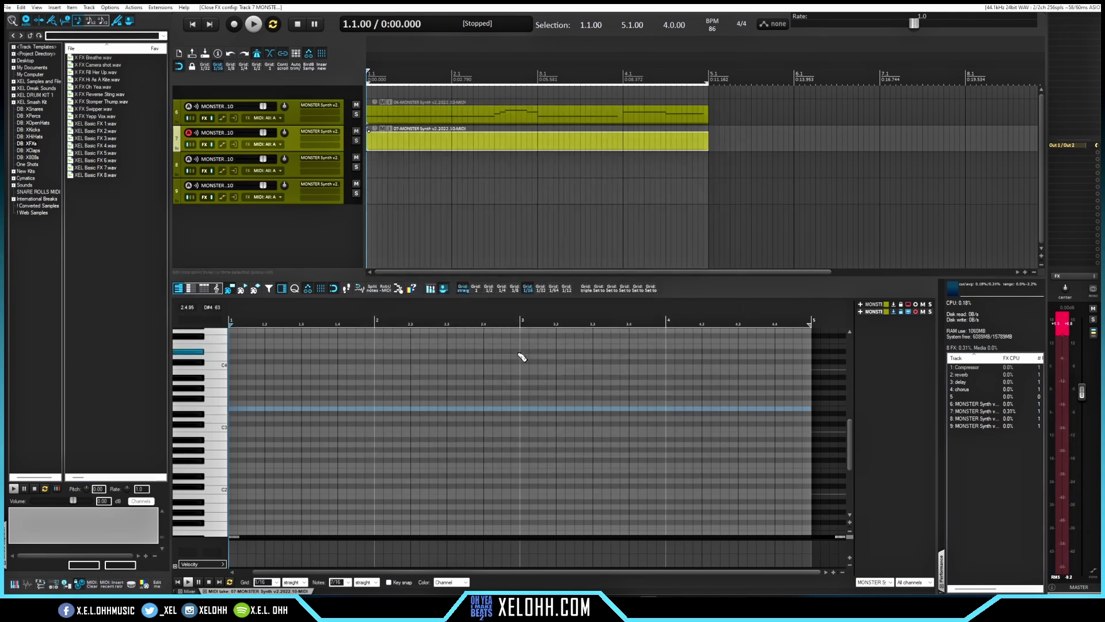
key("ctrl+r")
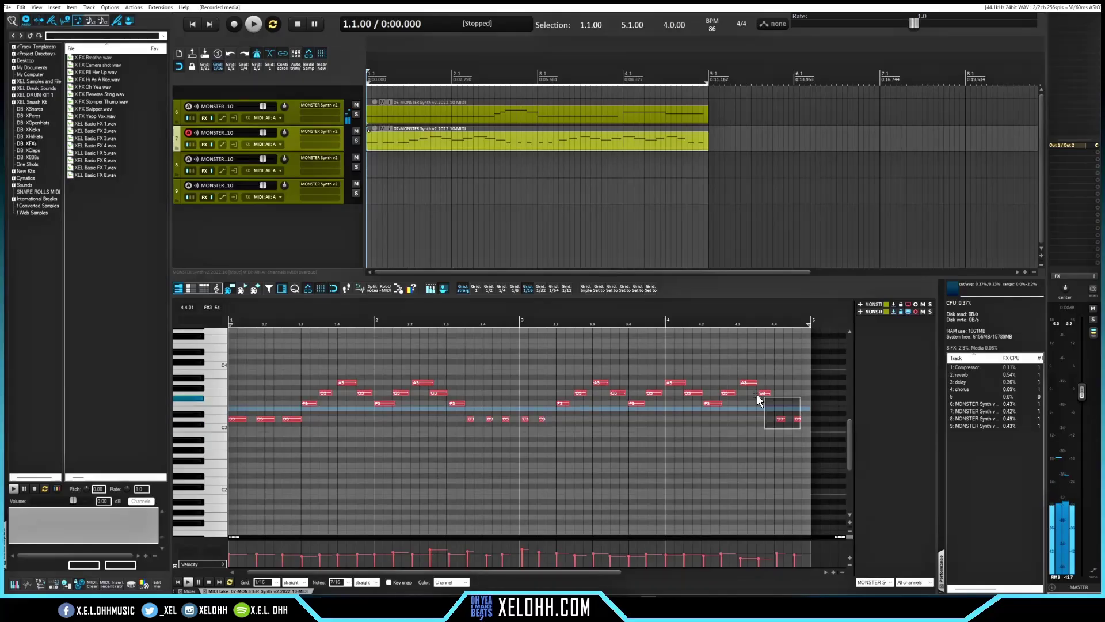
Step: Delete the mallet notes after bar 1 and quantize the remaining notes to the grid
left_click_drag(800, 429, 386, 358)
key("Delete")
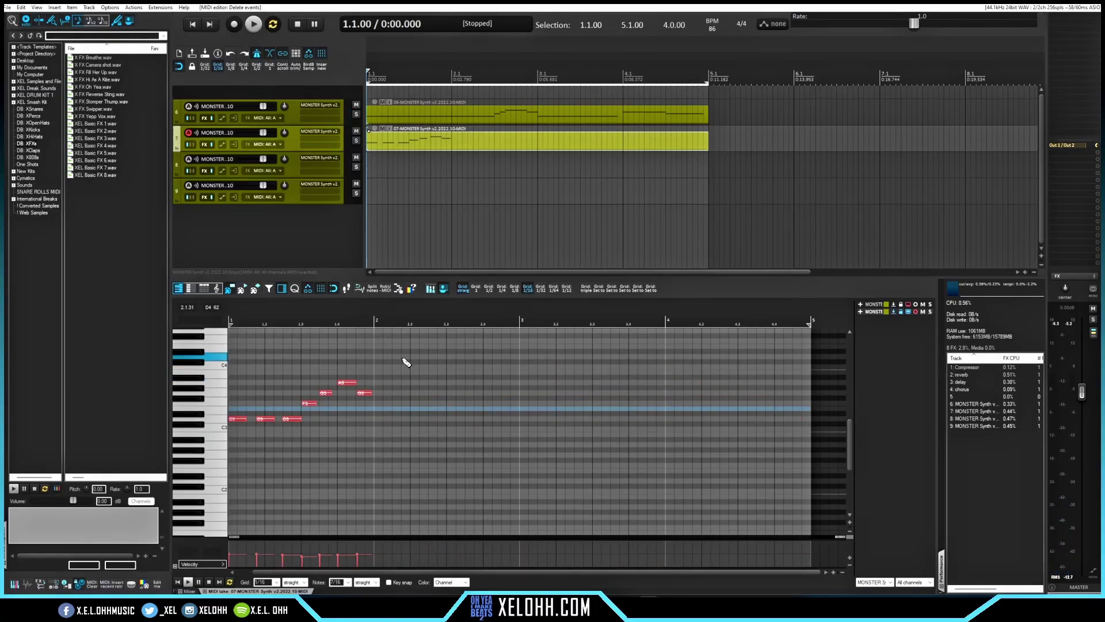
left_click_drag(369, 435, 239, 366)
key("q")
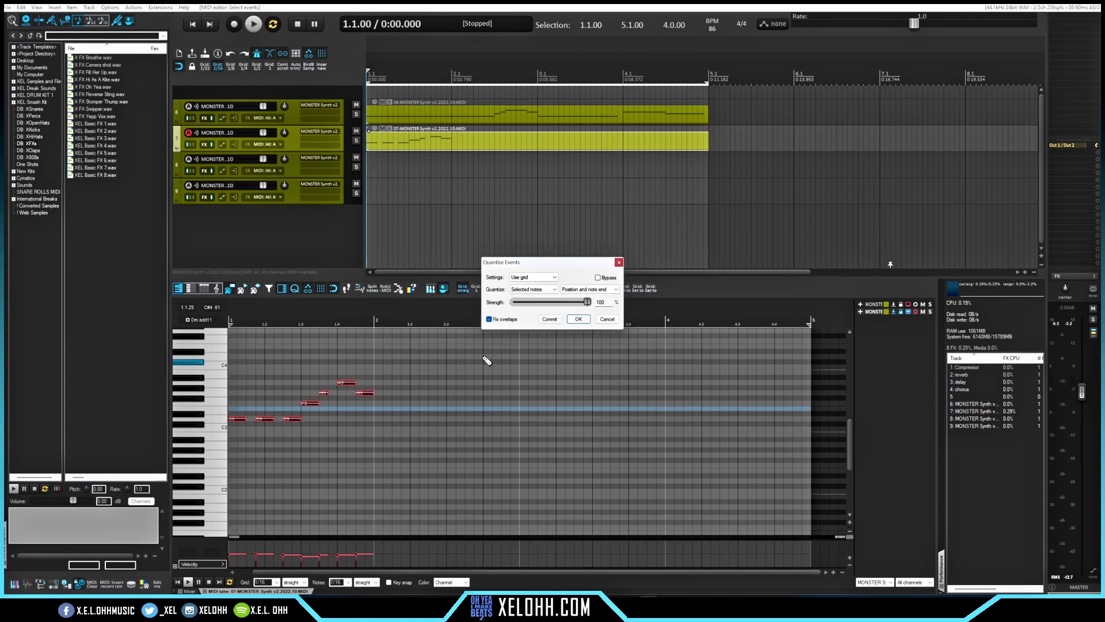
left_click(579, 320)
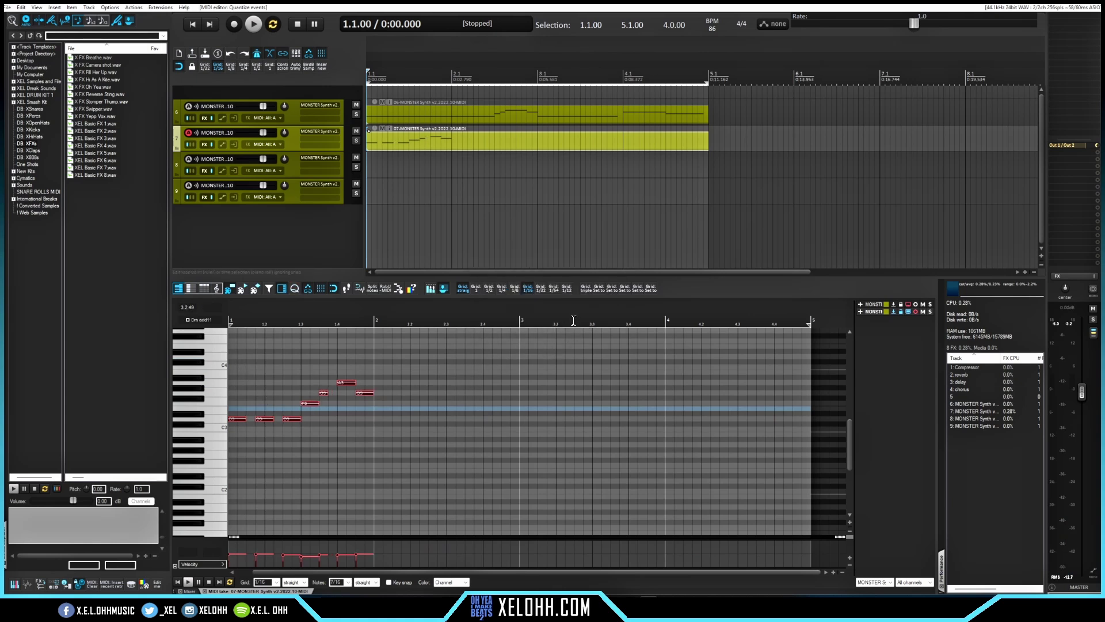
Step: Repeat the one-bar pattern through bar 4, remove the stray F3, and play it back
key("ctrl+d")
key("ctrl+d")
key("ctrl+d")
left_click_drag(685, 403, 738, 403)
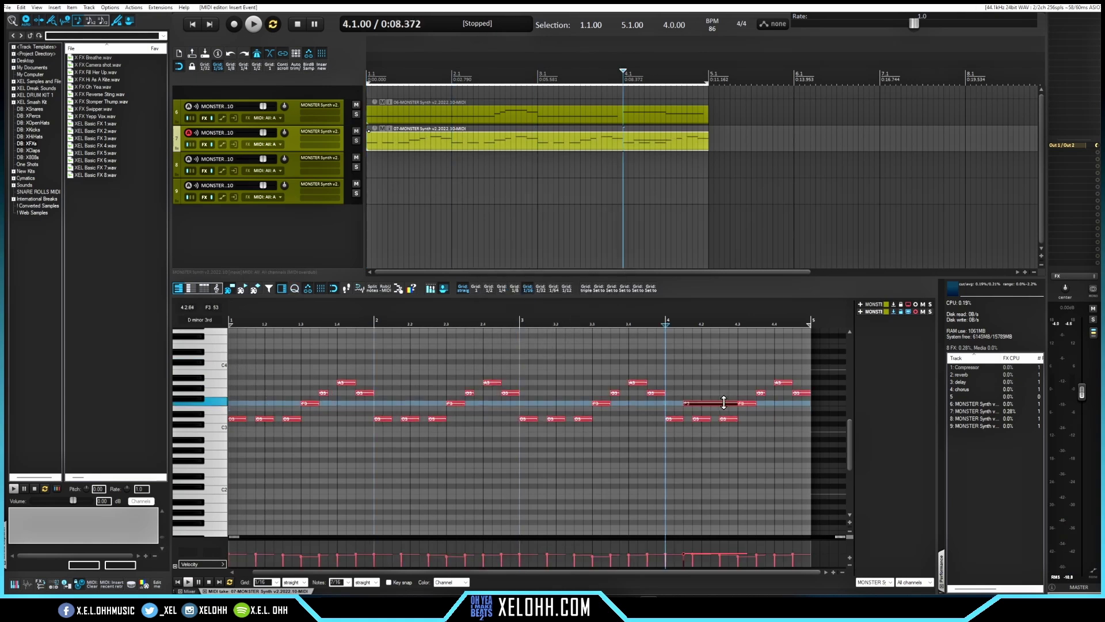
key("Delete")
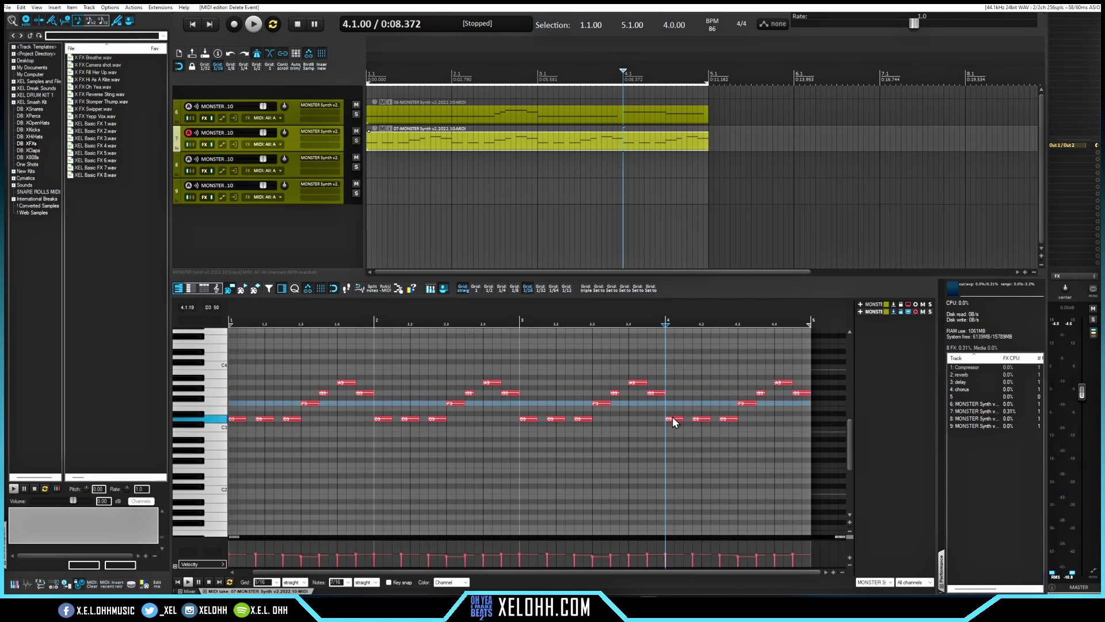
left_click(673, 419)
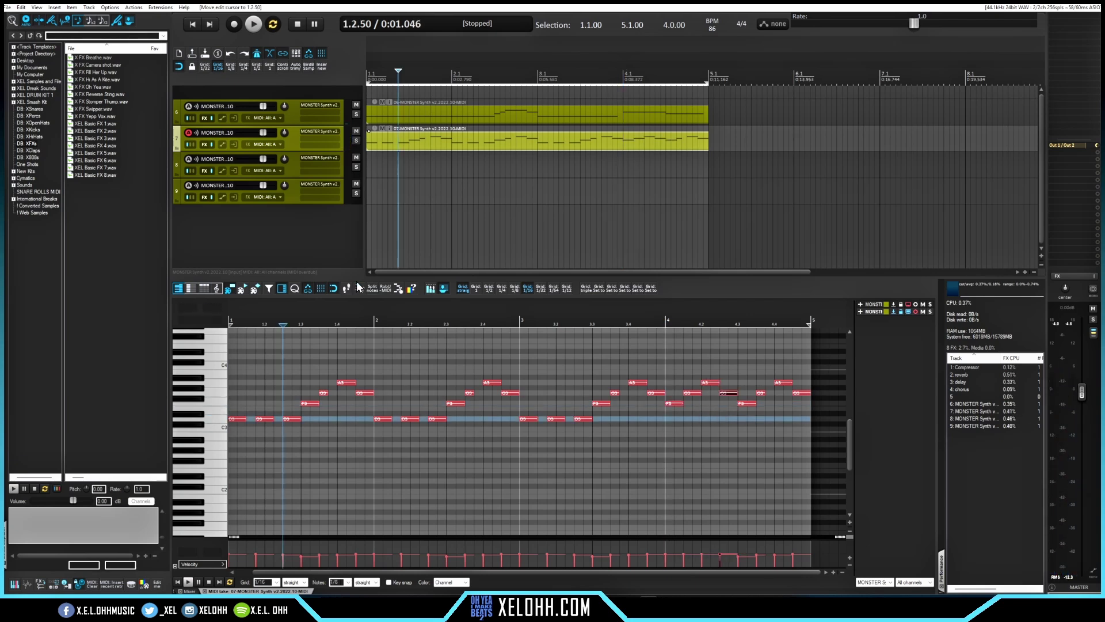
key("Home")
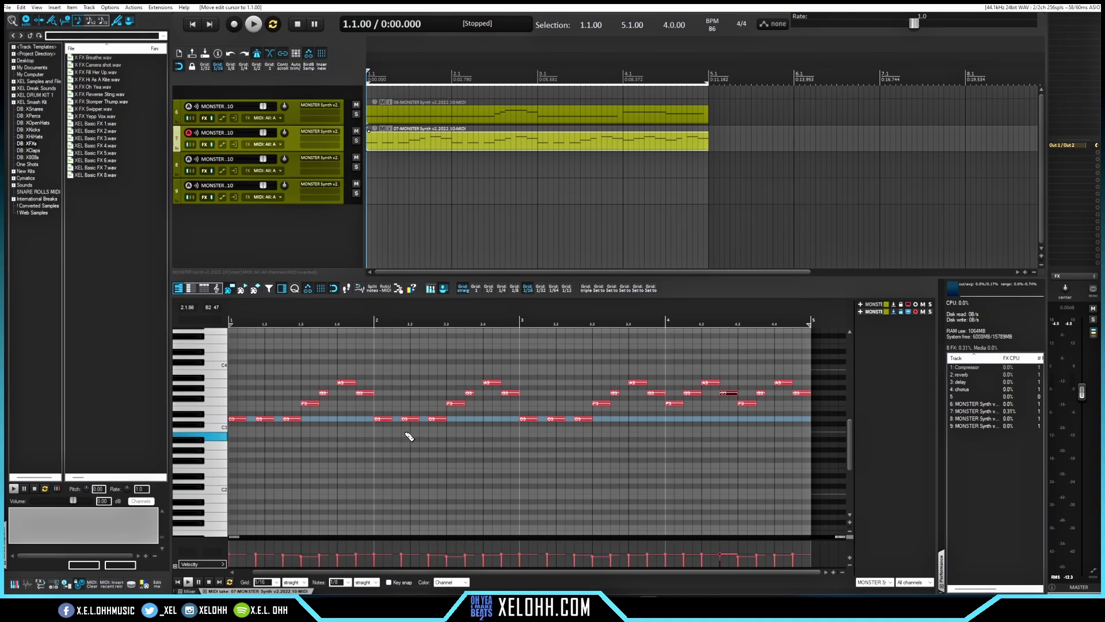
key("space")
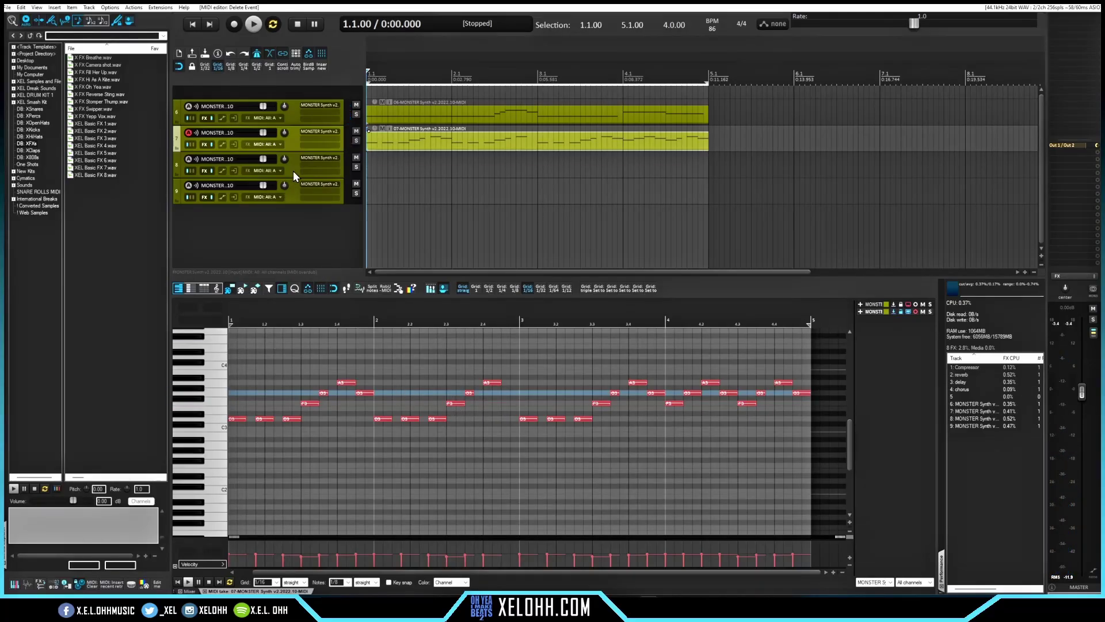
Step: Copy the track 6 part onto track 8 and set the edit position to 1.4.50
left_click(321, 158)
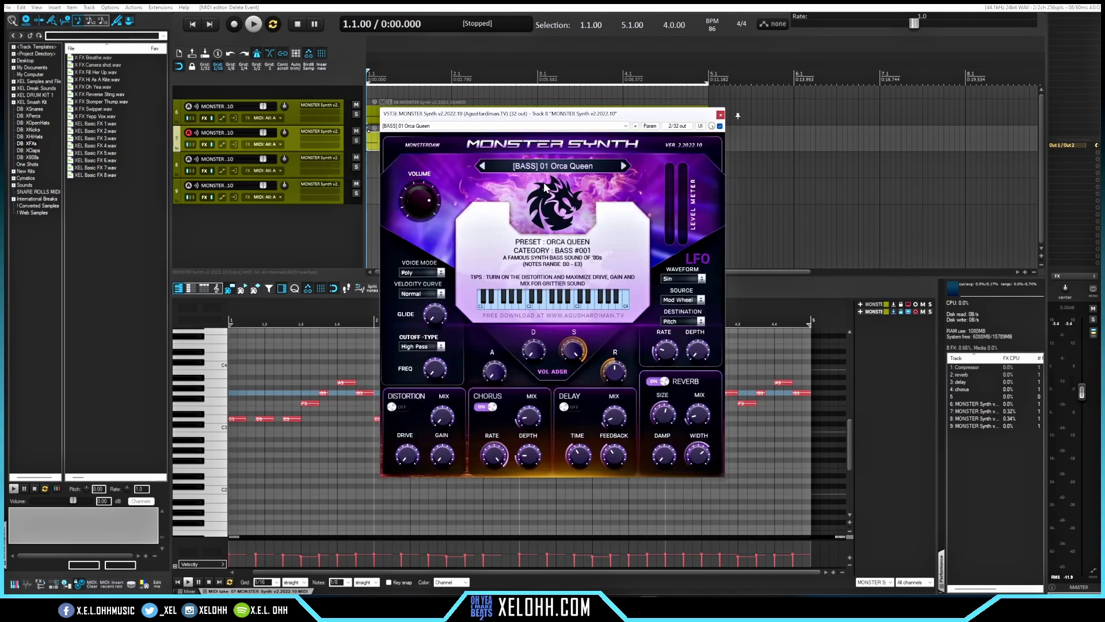
key("Escape")
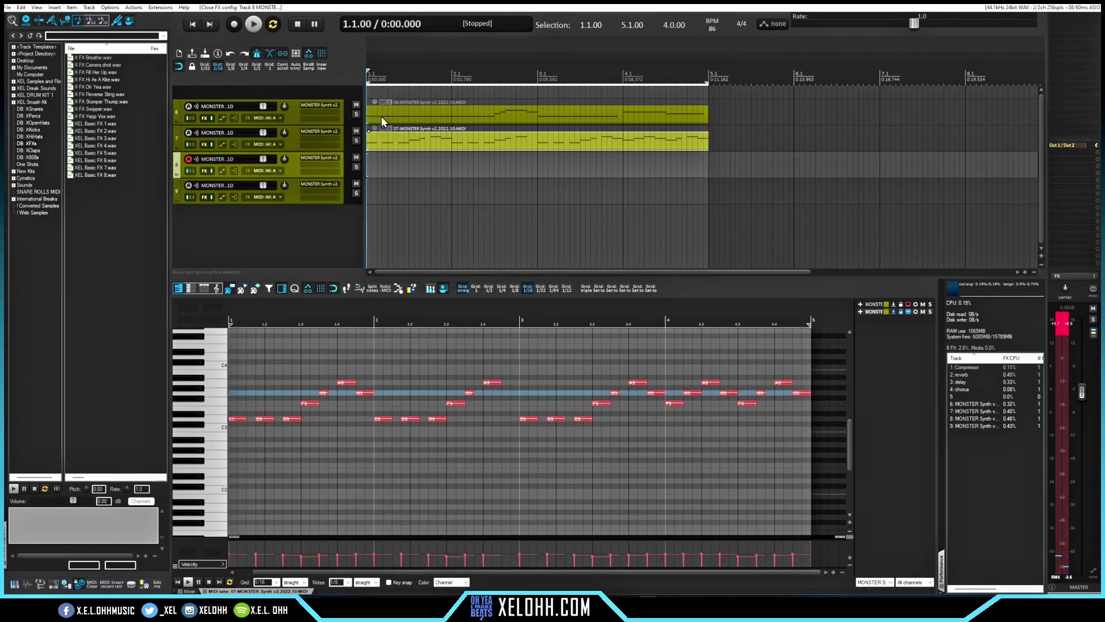
left_click(381, 115)
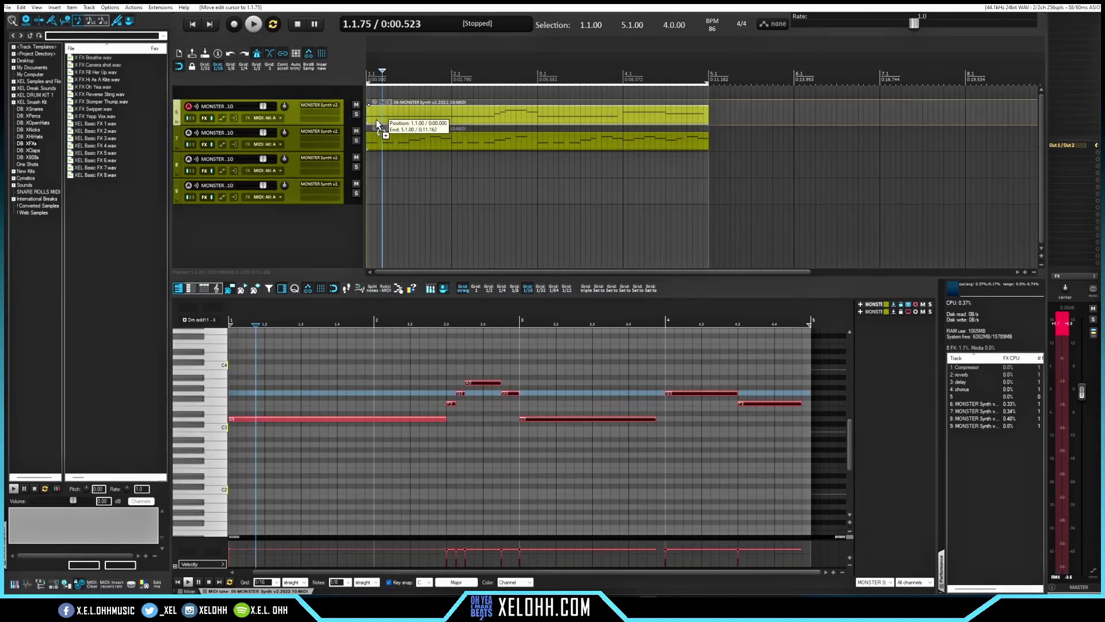
left_click_drag(376, 122, 381, 167)
left_click(419, 169)
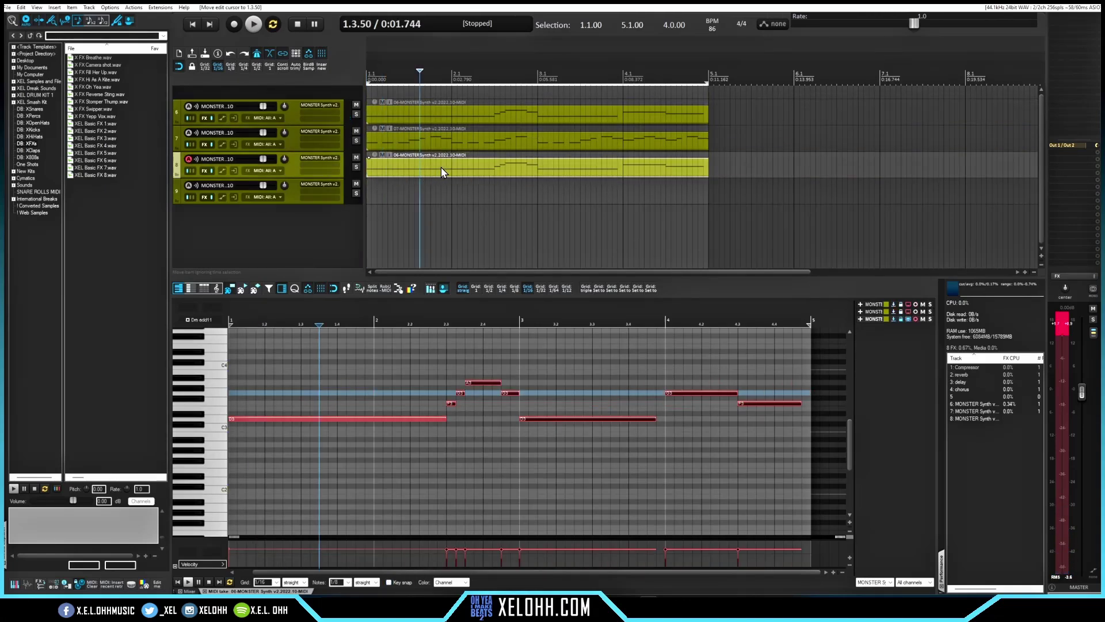
left_click(441, 167)
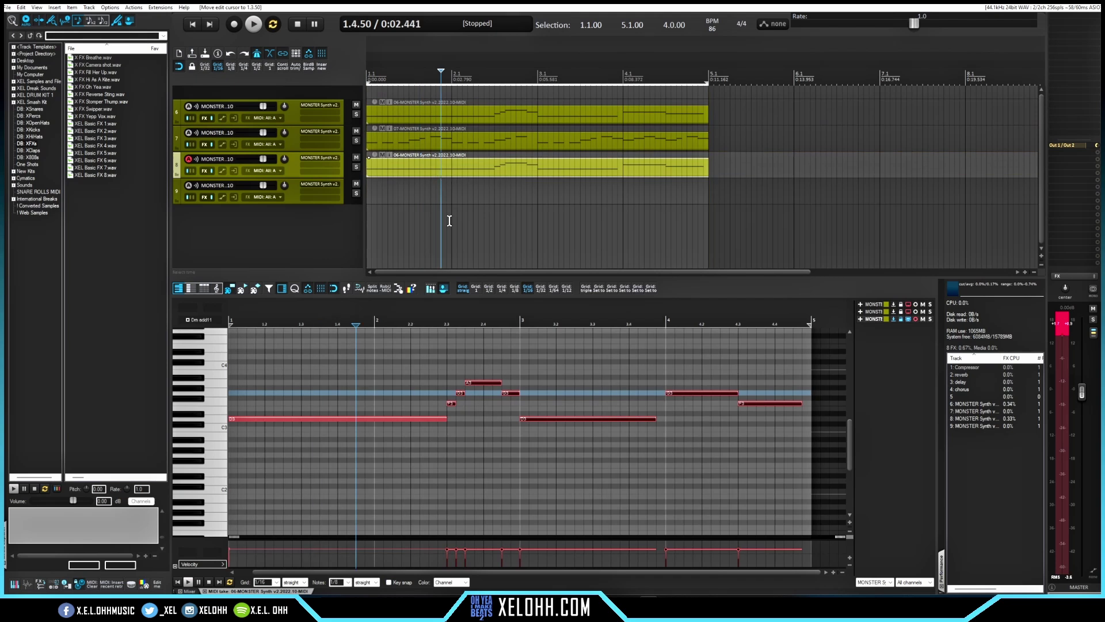
Step: Delete the F3, G3, A3 and G3 notes around bar 2.3–2.4
left_click(451, 403, "alt")
left_click(460, 393, "alt")
left_click(489, 384, "alt")
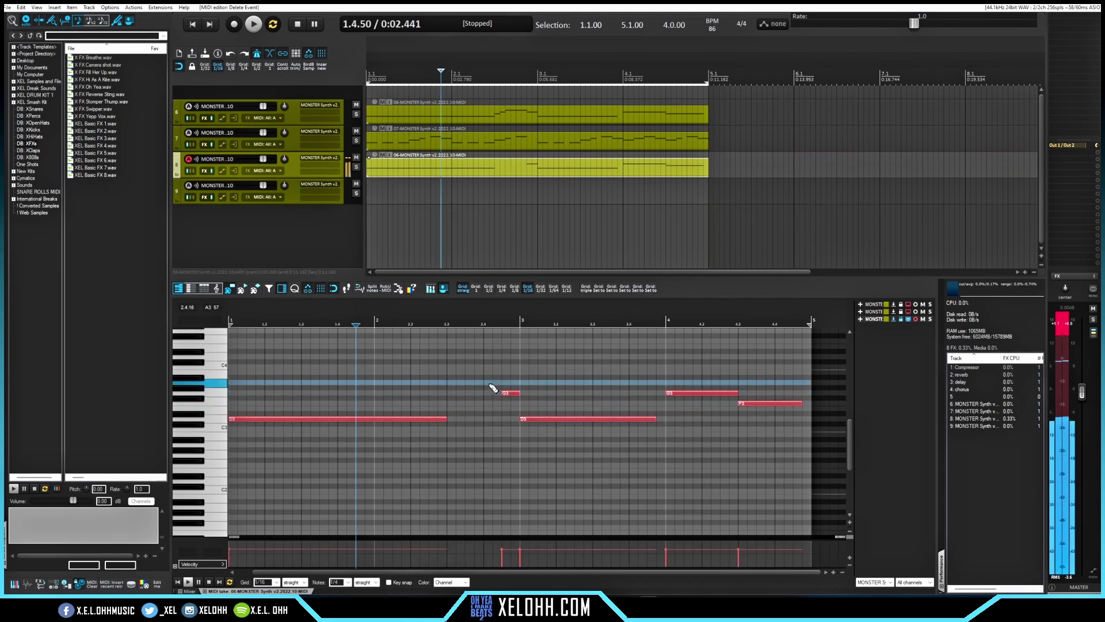
left_click(512, 393, "alt")
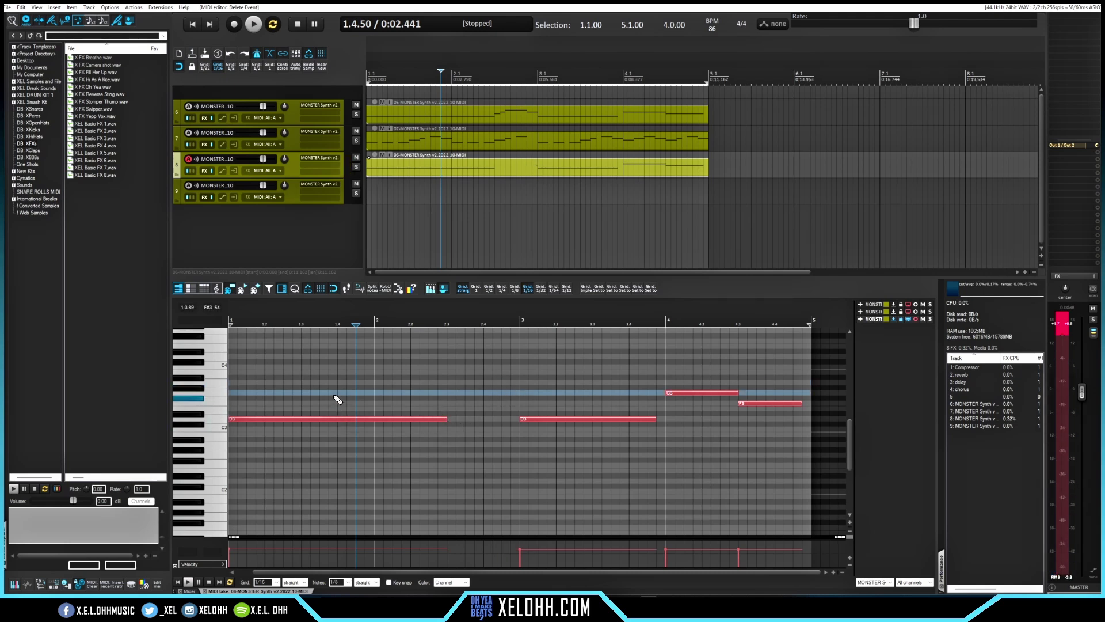
key("Home")
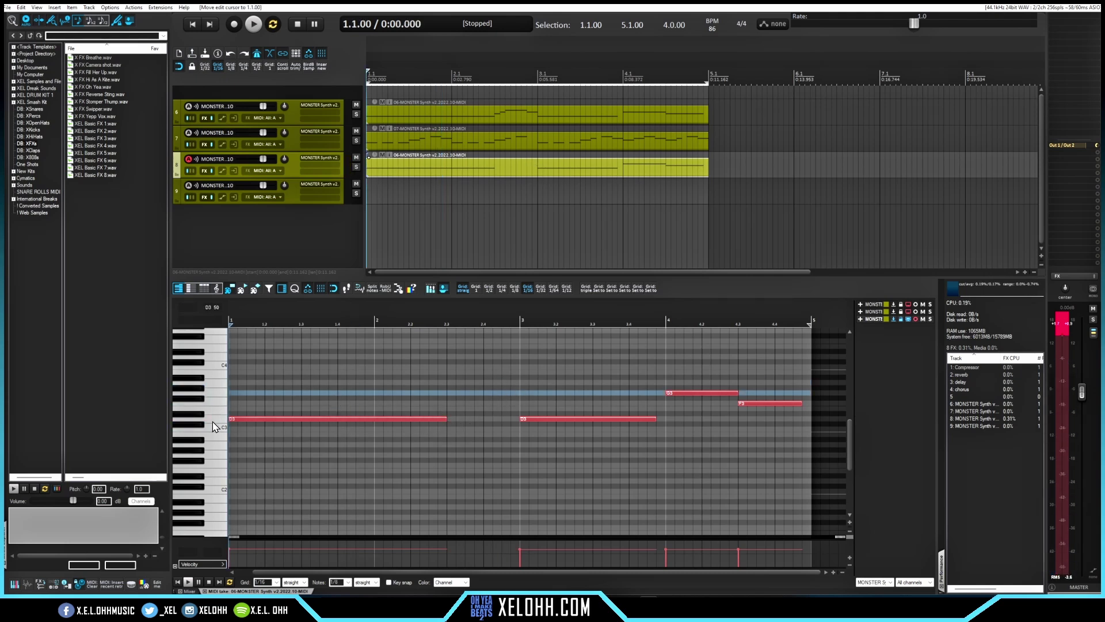
Step: Move the selected bass notes down one octave and play the lowered line back
left_click(216, 482)
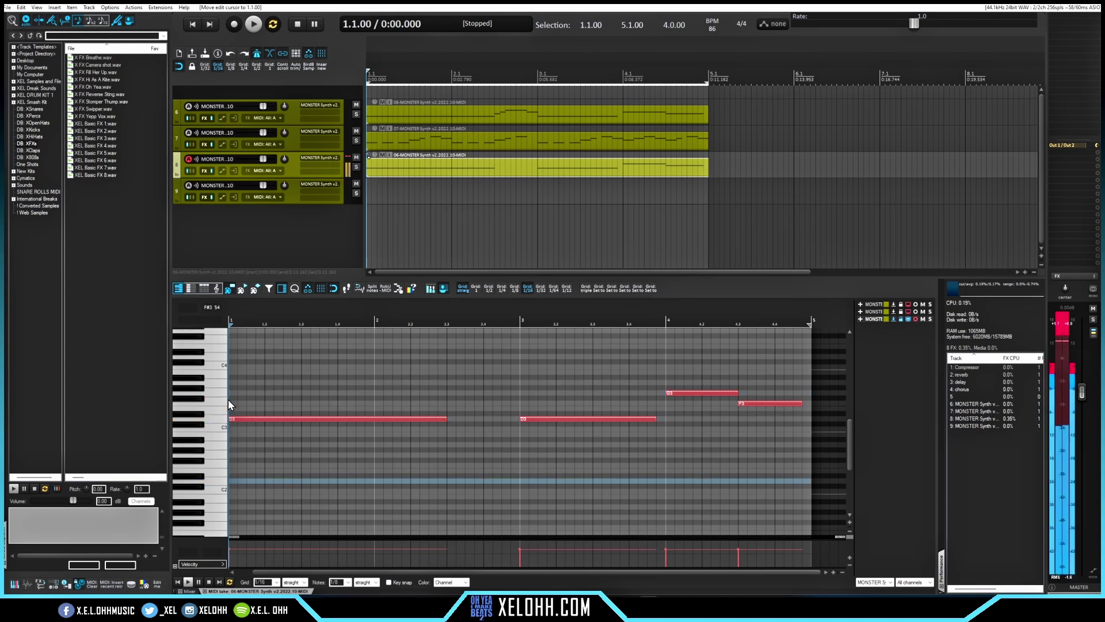
left_click(206, 430)
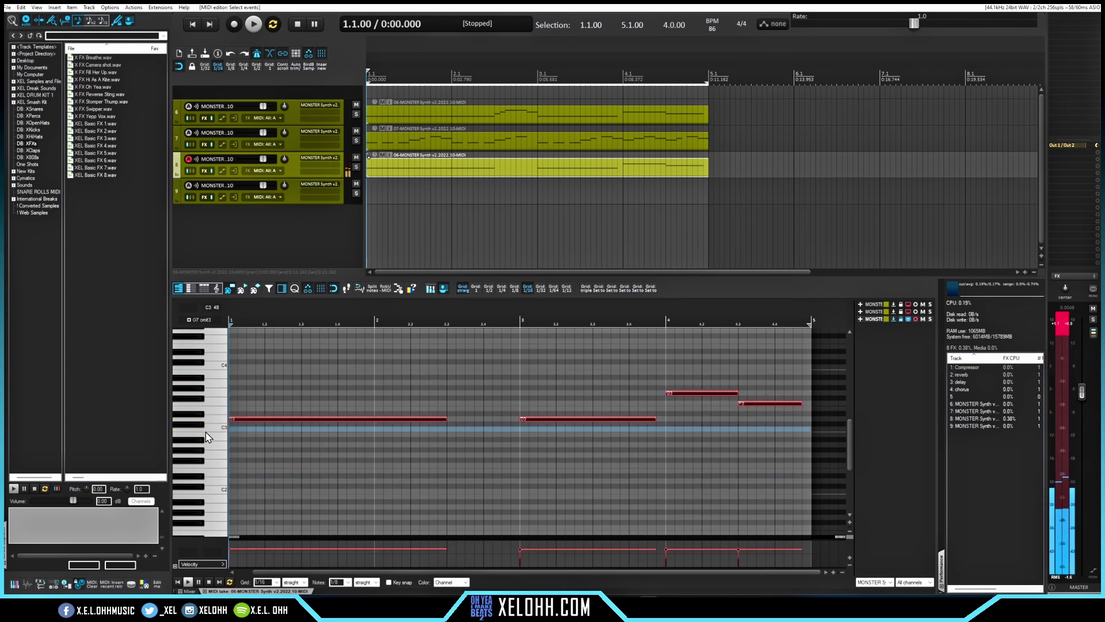
key("ctrl+Down")
key("space")
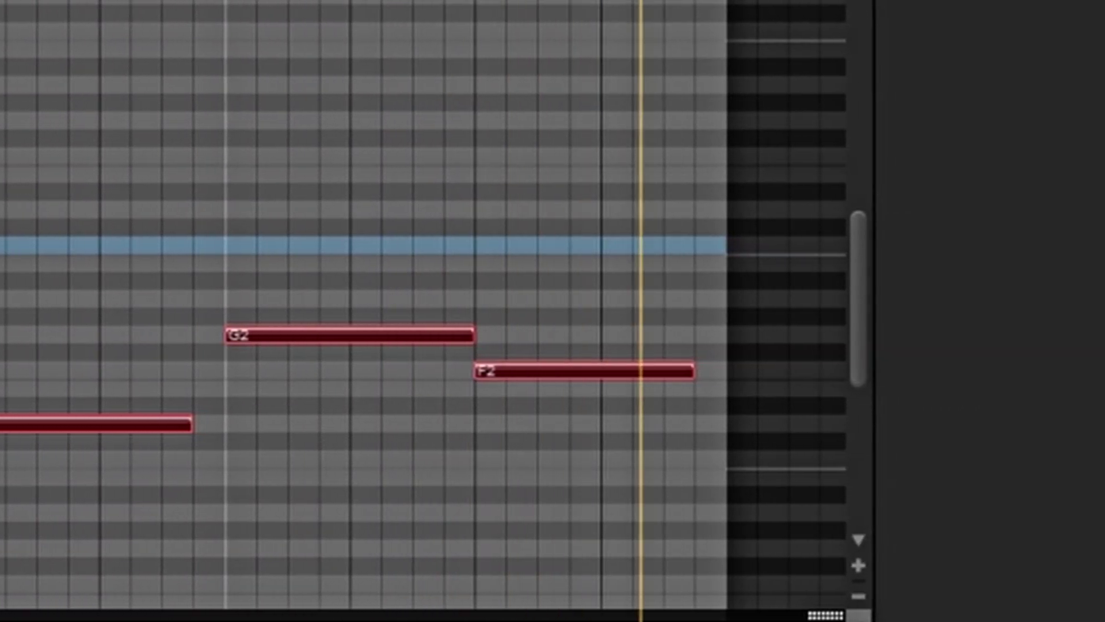
key("space")
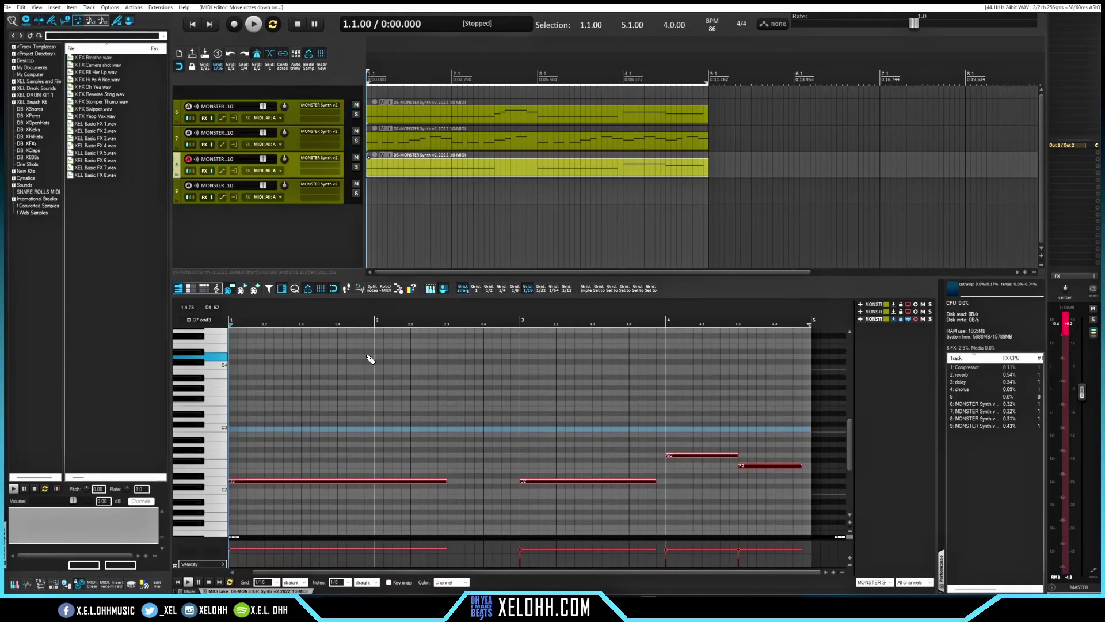
Step: Record a four-bar Water Demon strings part (D3, A3, G3, F3) on track 9
left_click(323, 185)
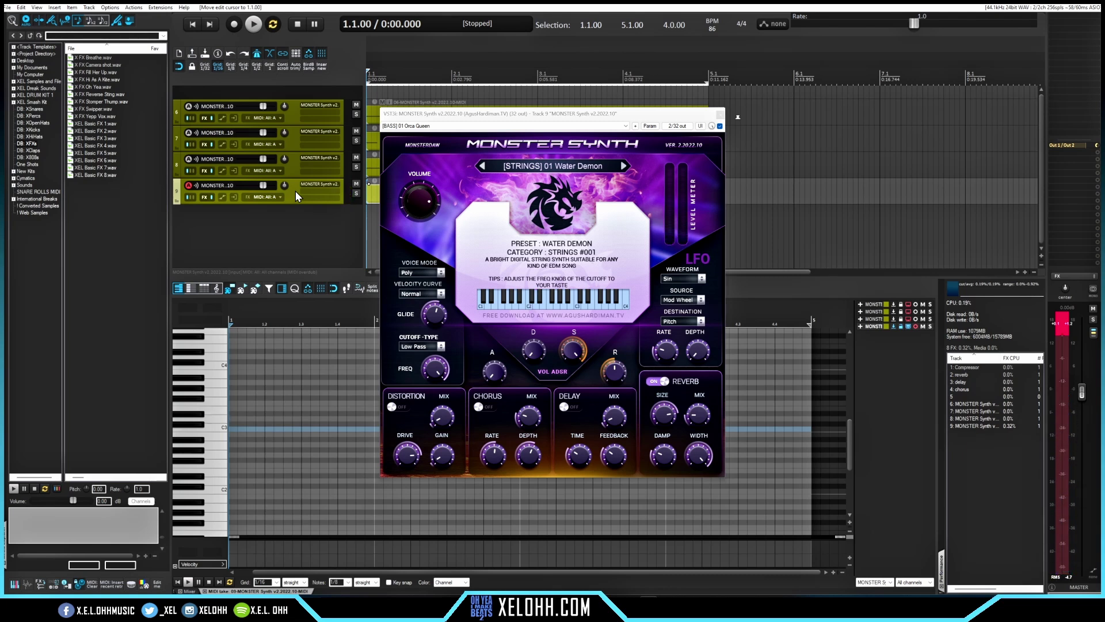
key("ctrl+r")
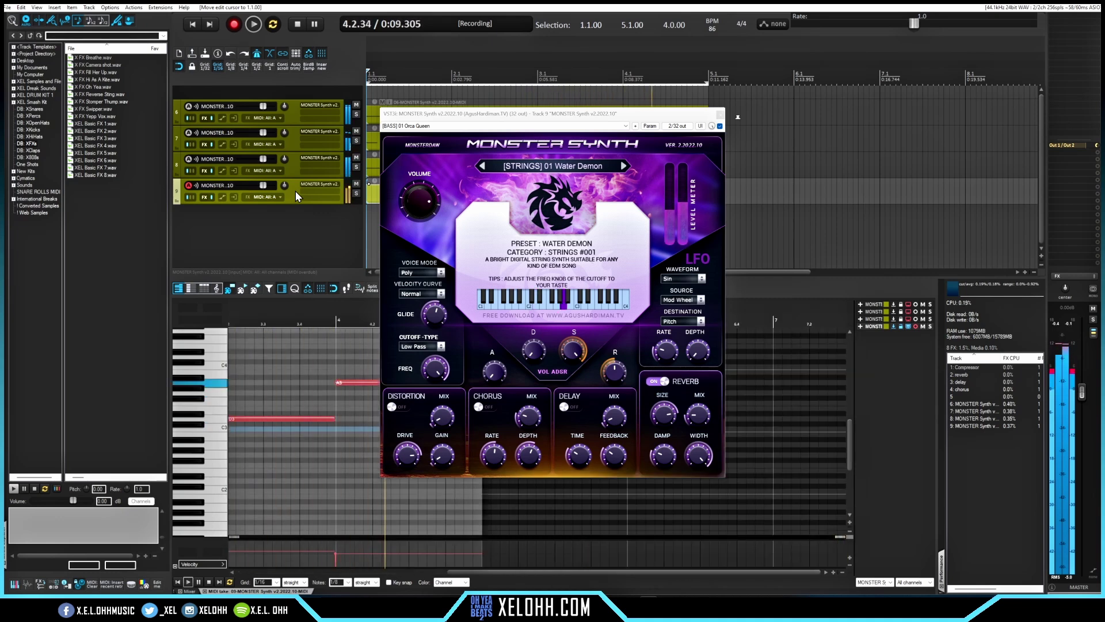
key("space")
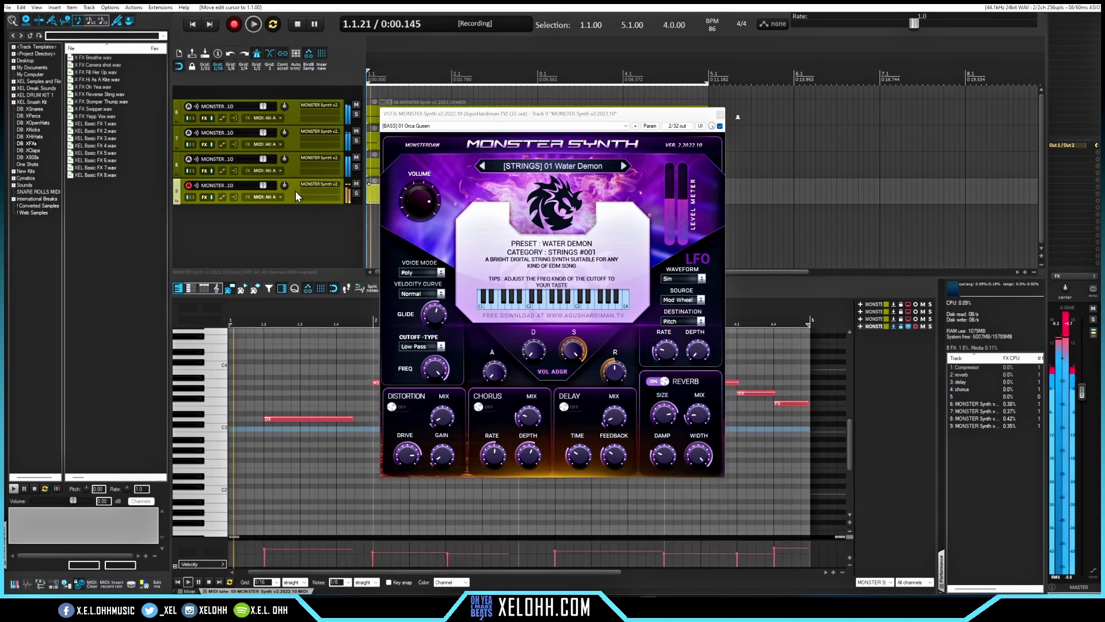
left_click(266, 456)
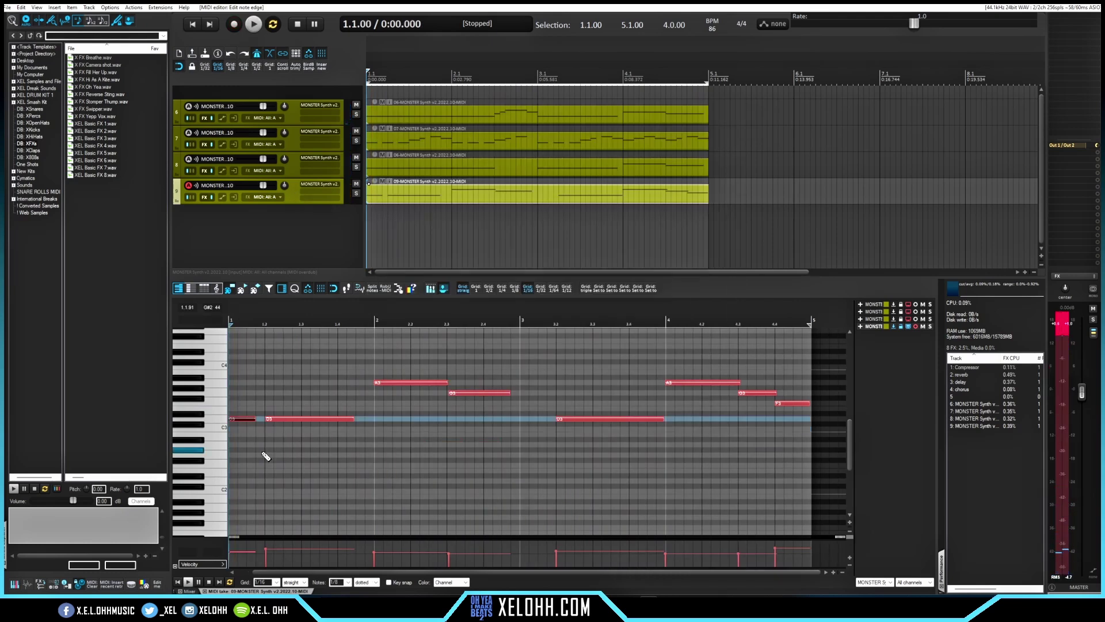
Step: Audition a strings note and play the project from the start
left_click(321, 437)
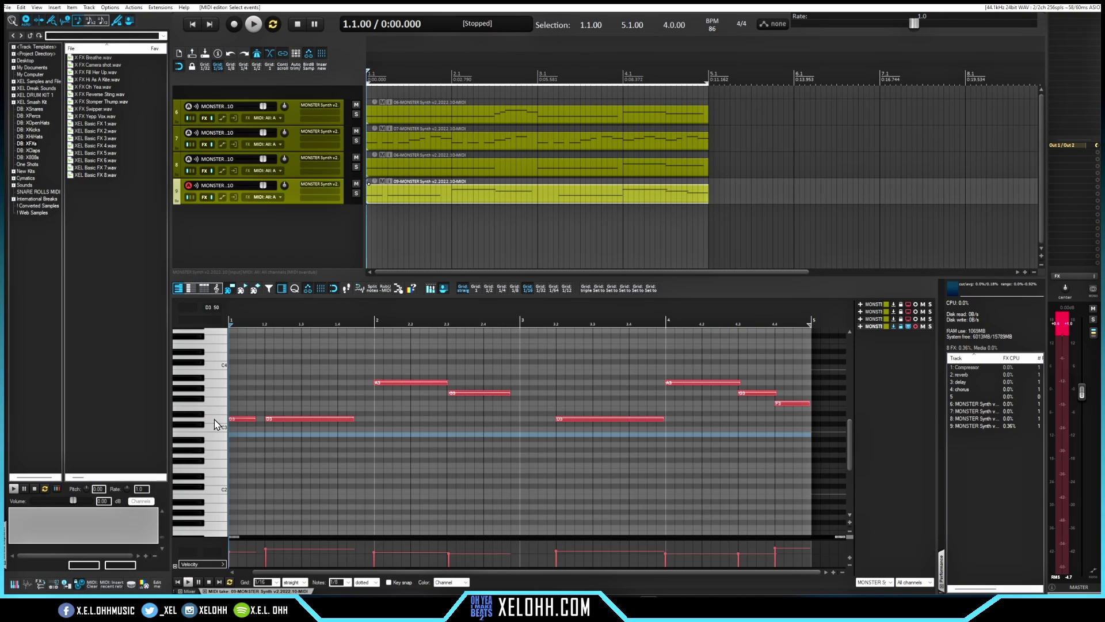
key("space")
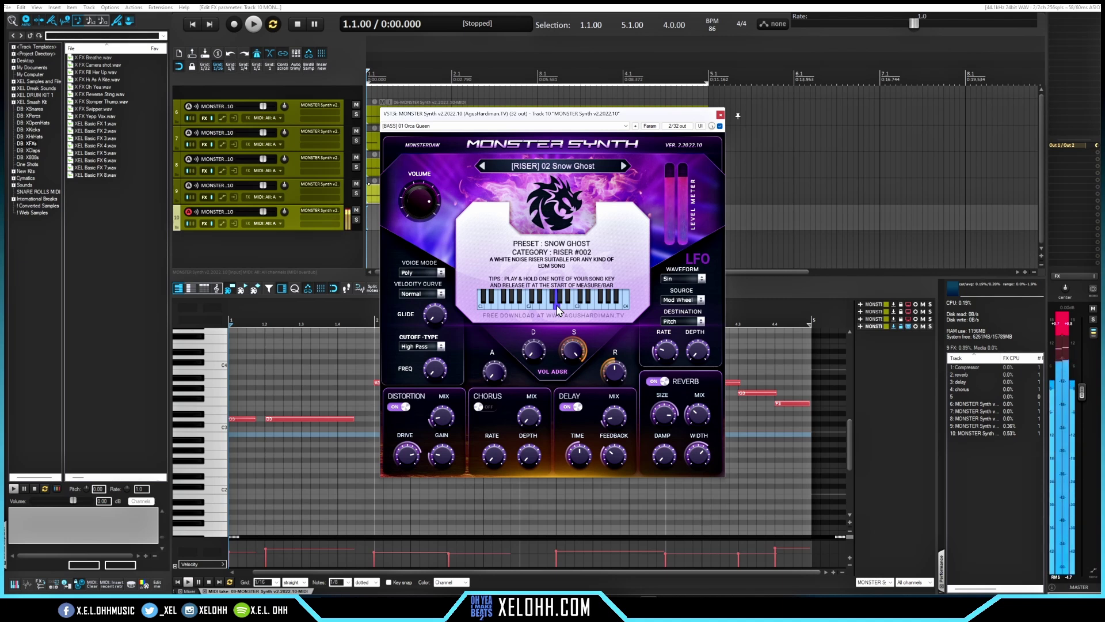
Step: Hold and release a note on the Snow Ghost riser's on-screen keyboard
left_click_drag(555, 311, 531, 311)
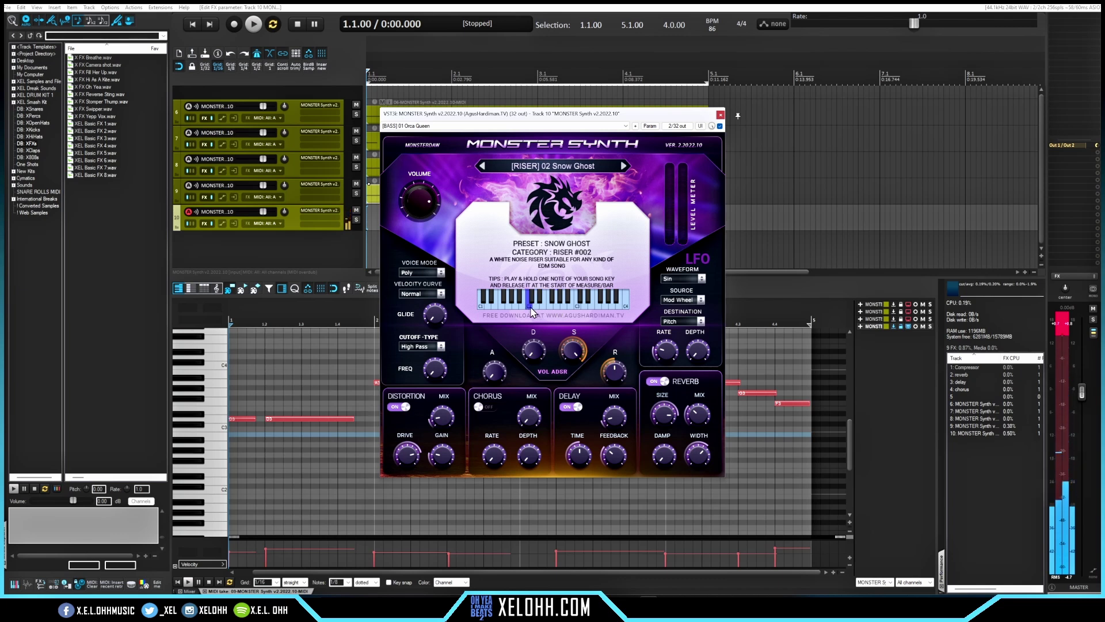
left_click_drag(531, 311, 531, 311)
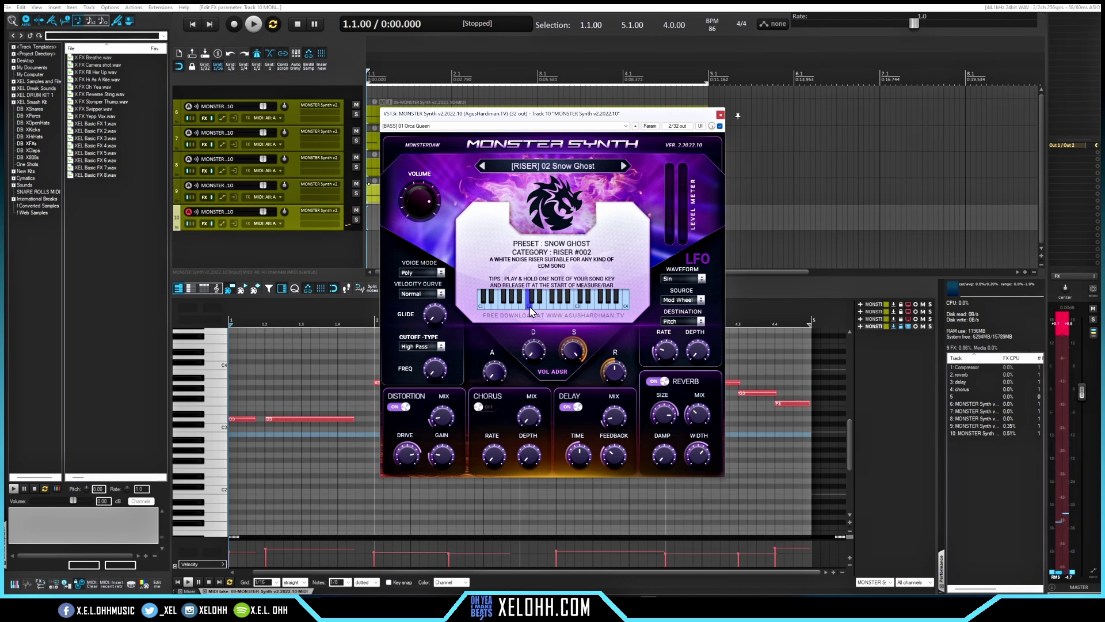
Step: Switch track 10's synth to [VOX] 02 Angel Chorale and record a vox take
left_click(571, 166)
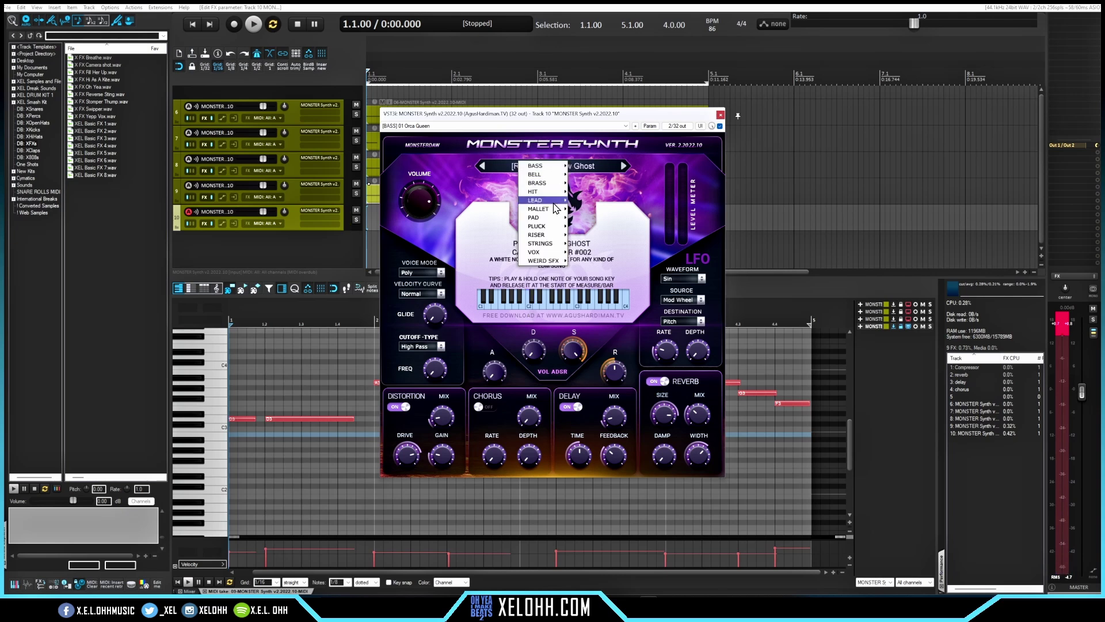
left_click(544, 227)
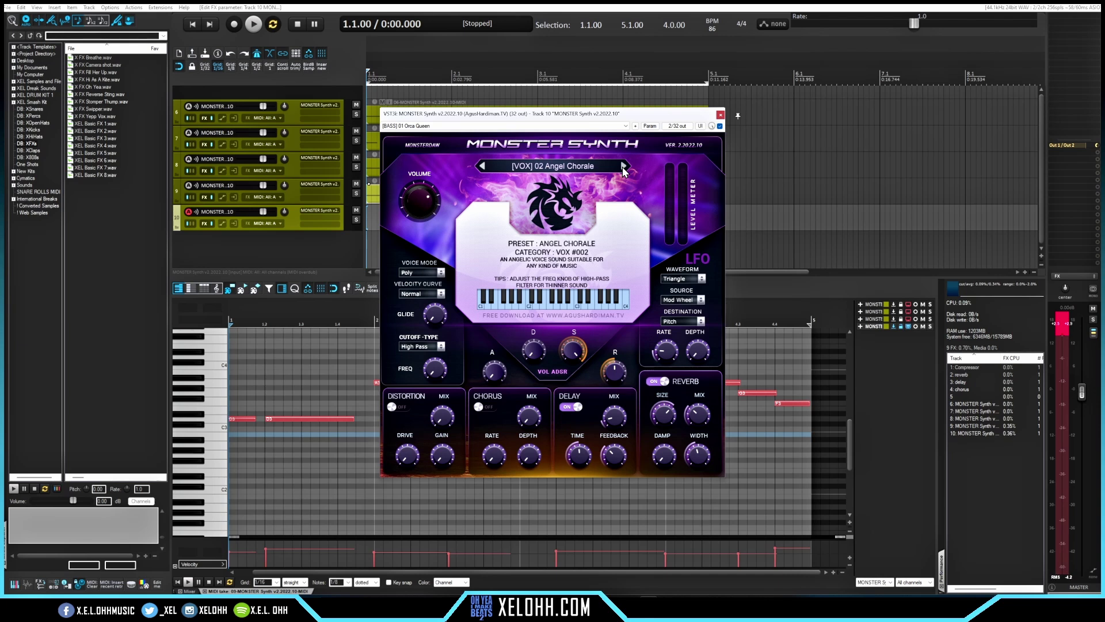
key("ctrl+r")
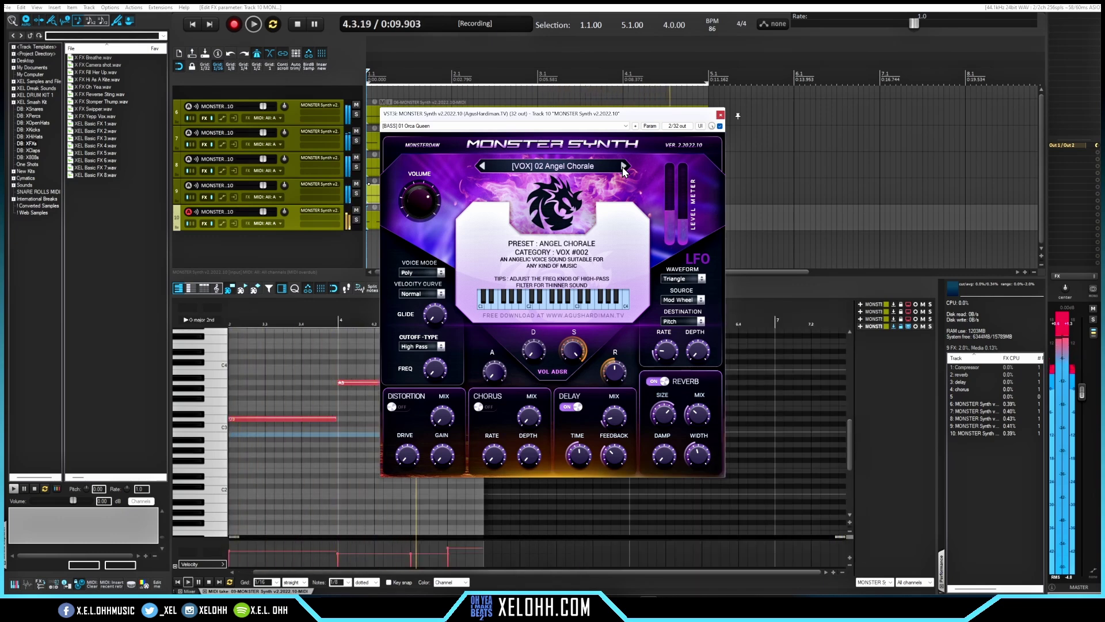
key("space")
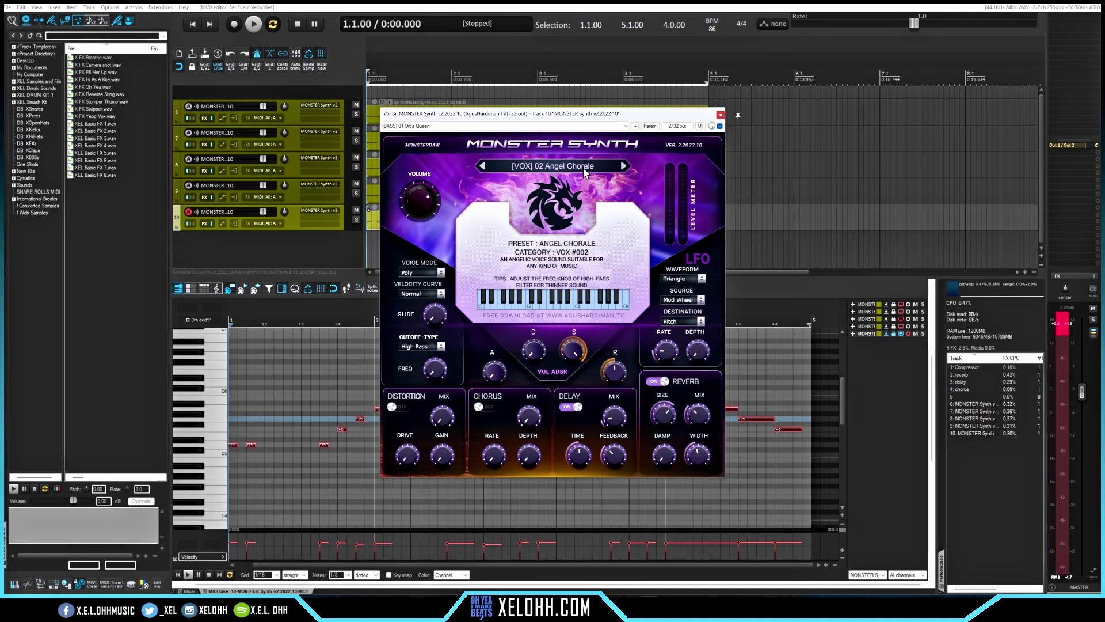
Step: Close the synth window and play the vox melody back, then stop
left_click(720, 115)
key("space")
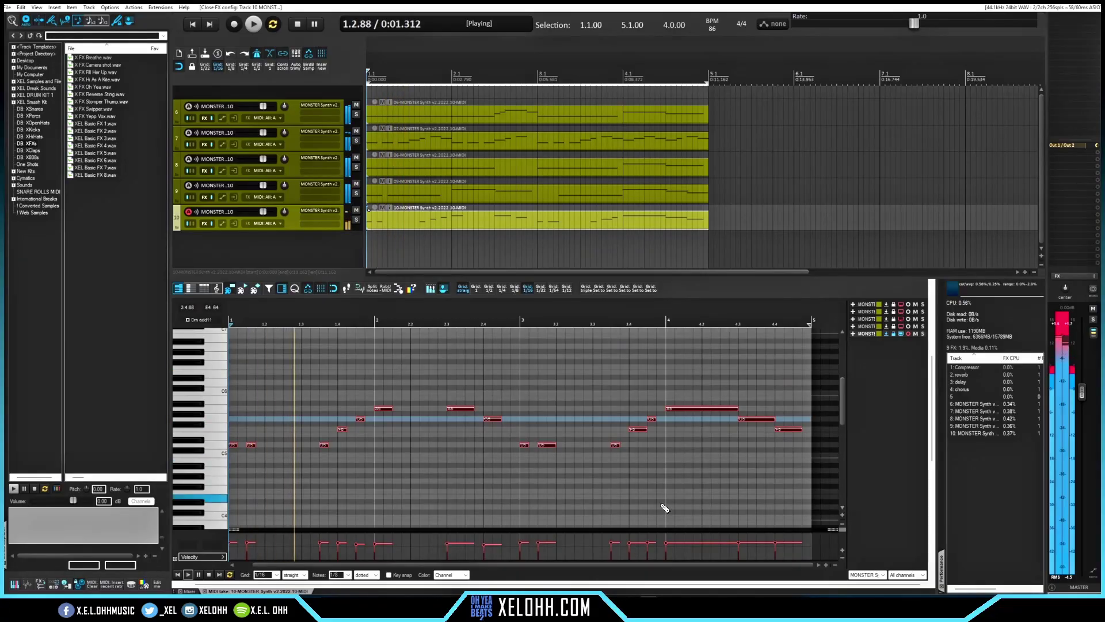
key("space")
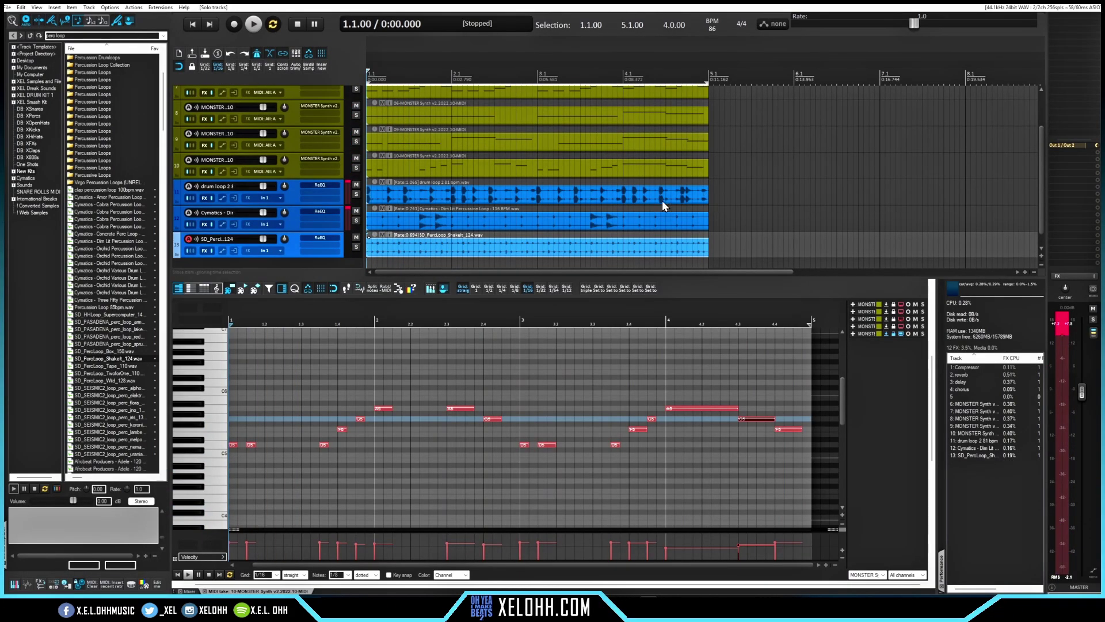
left_click_drag(355, 194, 363, 245)
key("space")
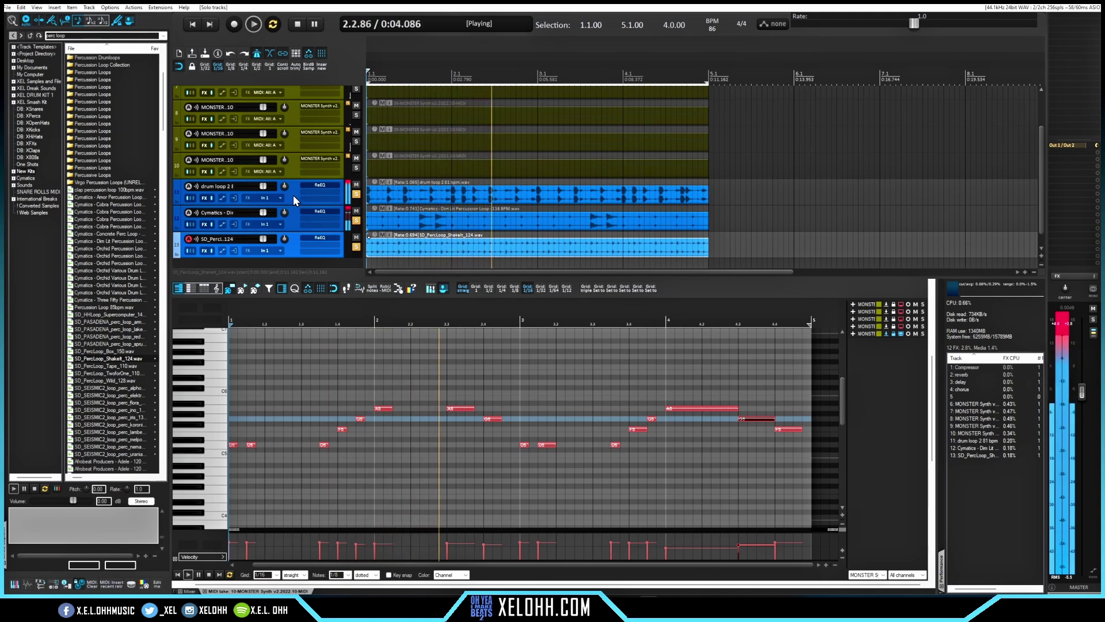
key("space")
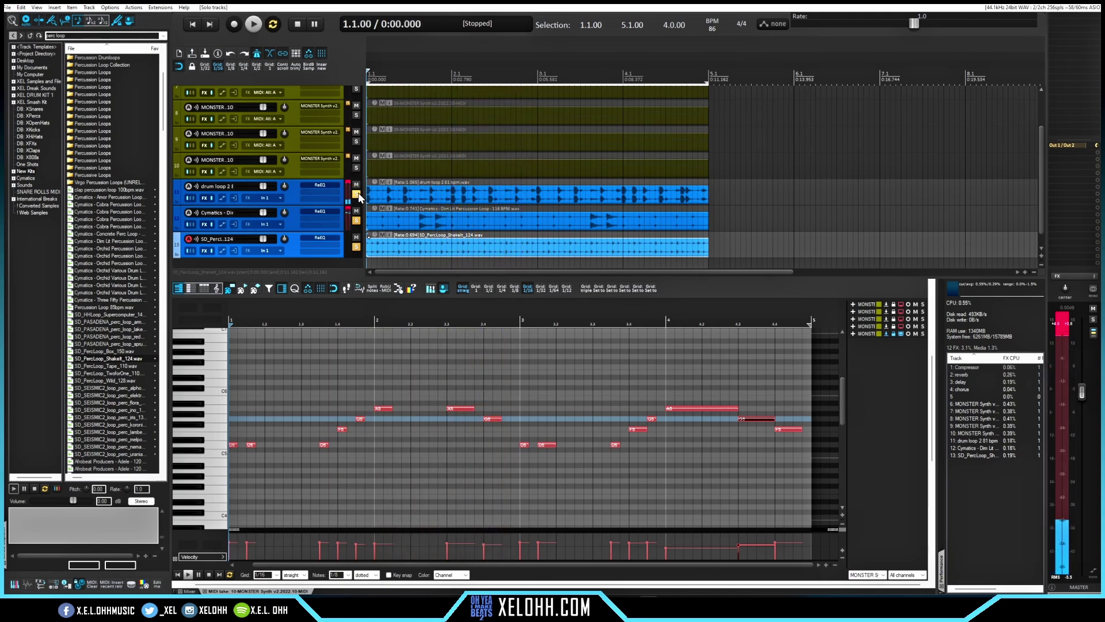
left_click_drag(357, 196, 358, 249)
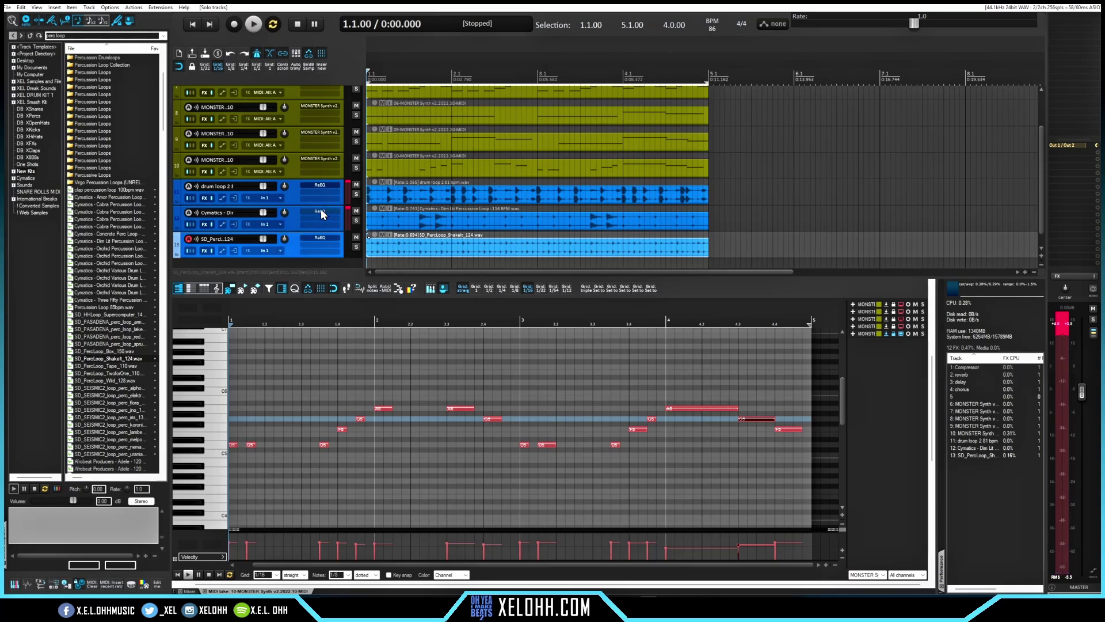
Step: Start playback of the full beat, then mute the vox track 10 and the strings track 9
scroll(292, 192, "up", 2)
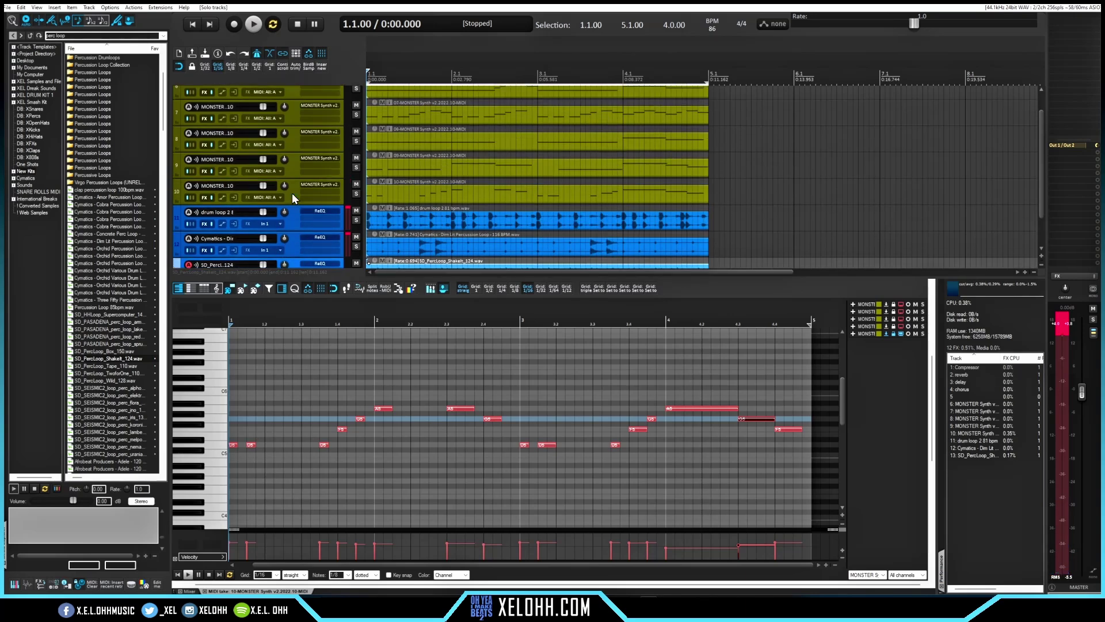
scroll(293, 198, "down", 1)
scroll(293, 198, "up", 1)
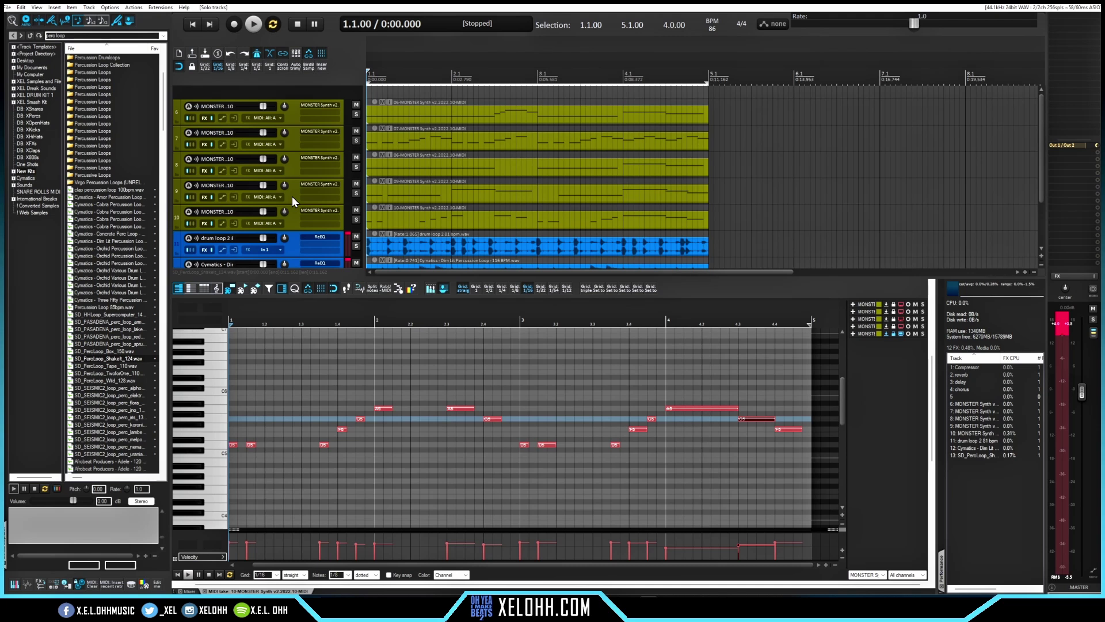
key("space")
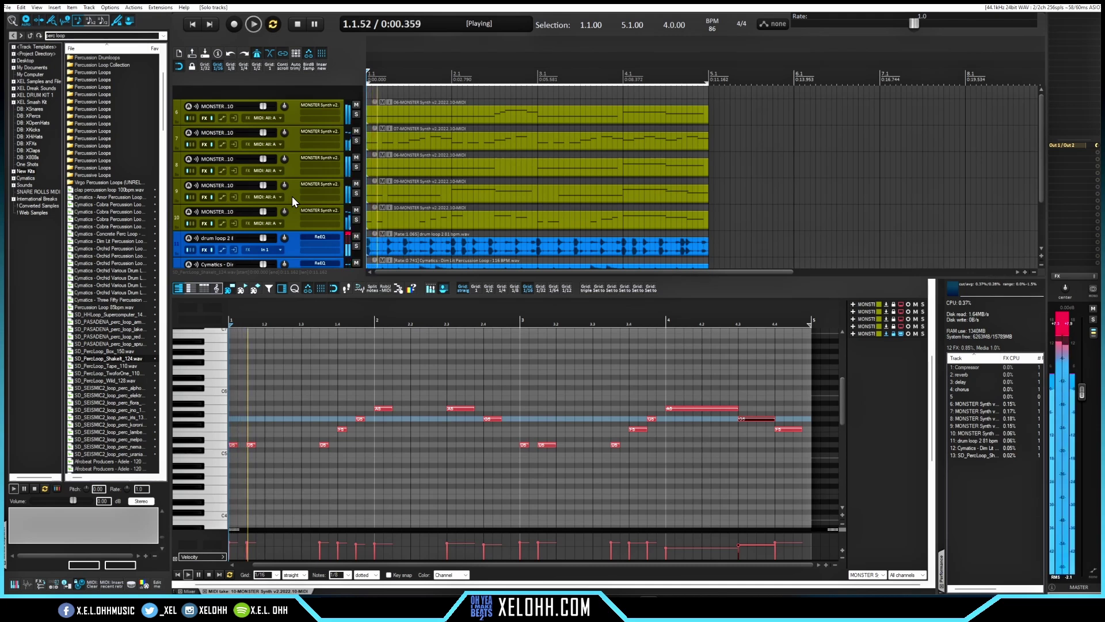
left_click(355, 210)
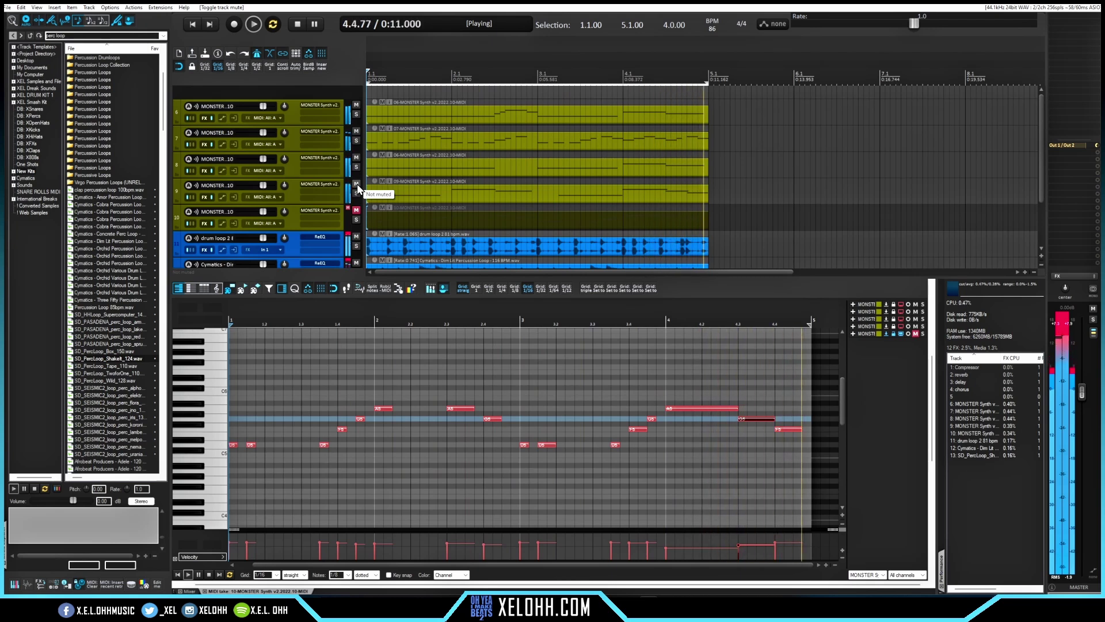
left_click(356, 184)
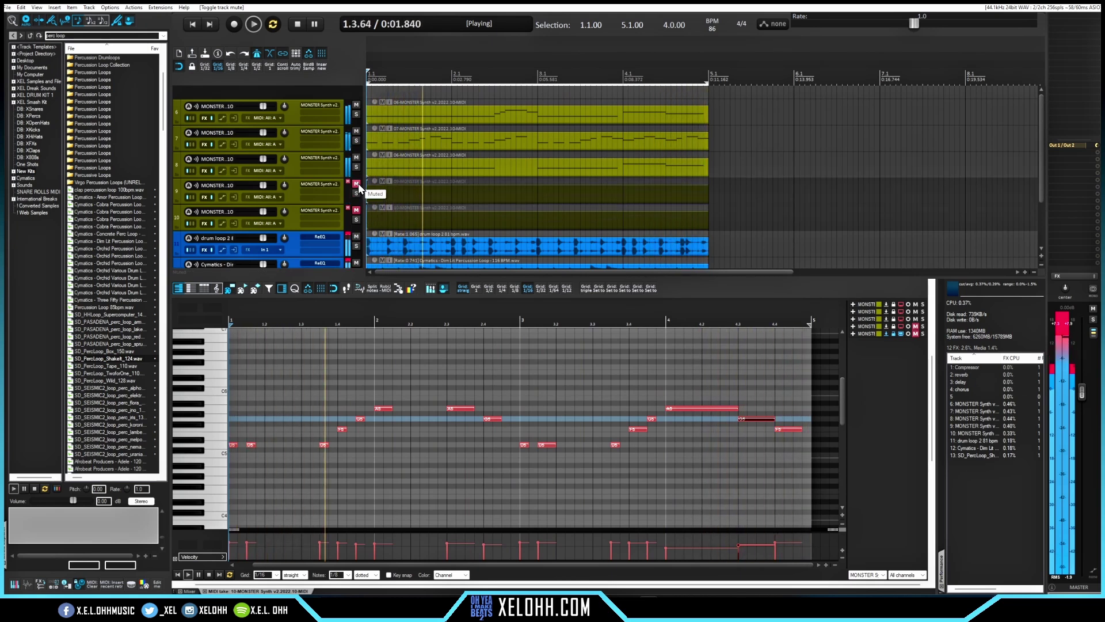